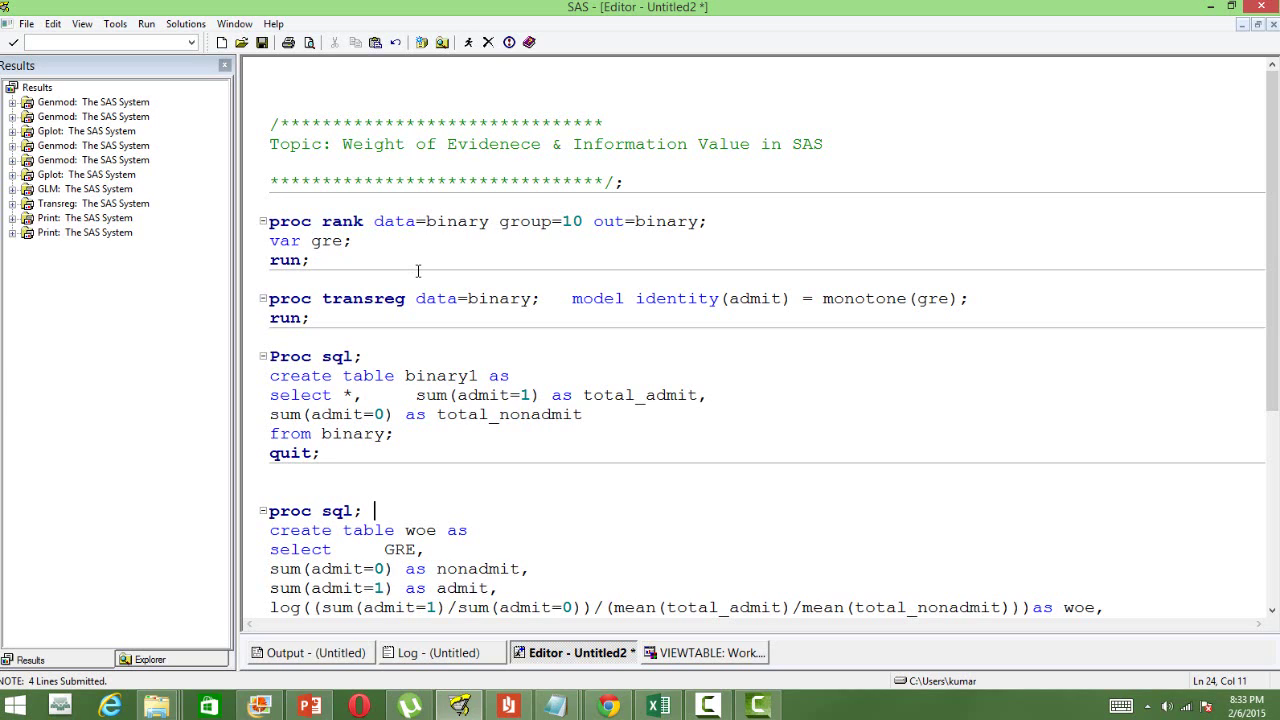
{"action": "left_click", "coordinate": [311, 243]}
{"action": "left_click", "coordinate": [420, 341]}
{"action": "double_click", "coordinate": [752, 297]}
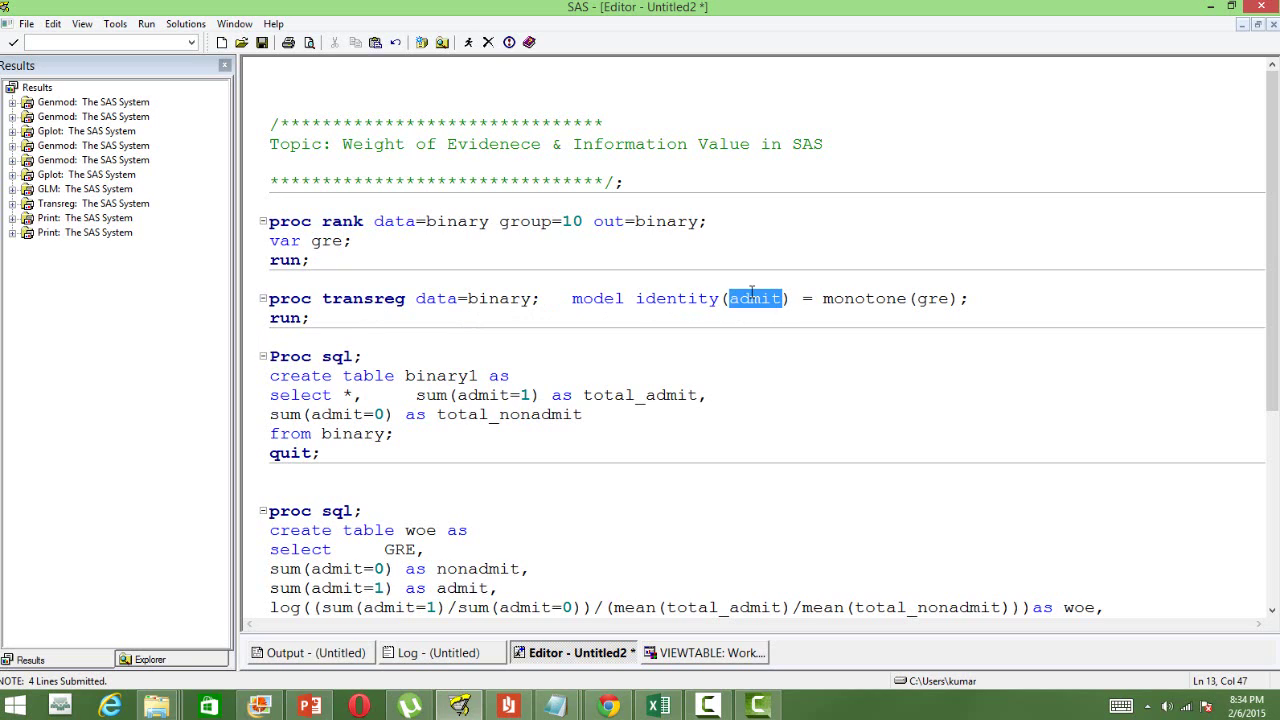
{"action": "left_click", "coordinate": [778, 346]}
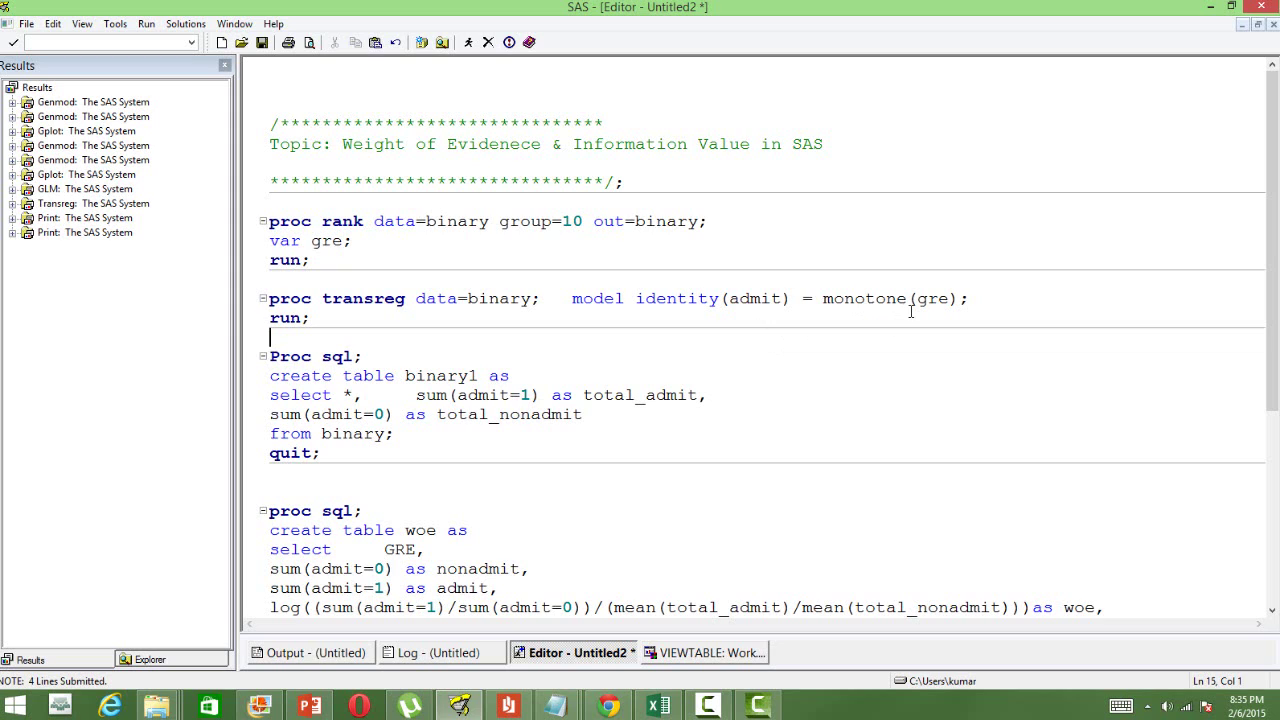
- Run only the proc rank block that bins gre in the binary dataset into 10 groups
{"action": "left_click", "coordinate": [323, 263]}
{"action": "key", "text": "shift+Up"}
{"action": "key", "text": "shift+Up"}
{"action": "key", "text": "shift+Up"}
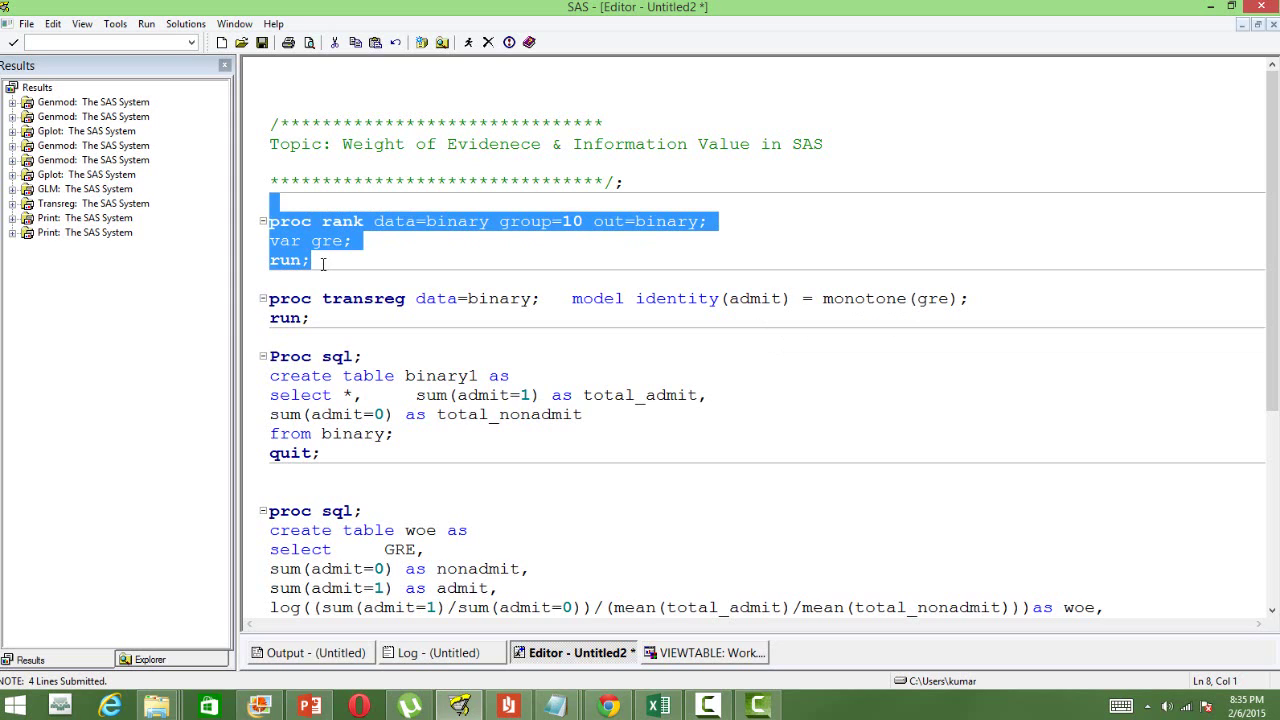
{"action": "left_click", "coordinate": [470, 44]}
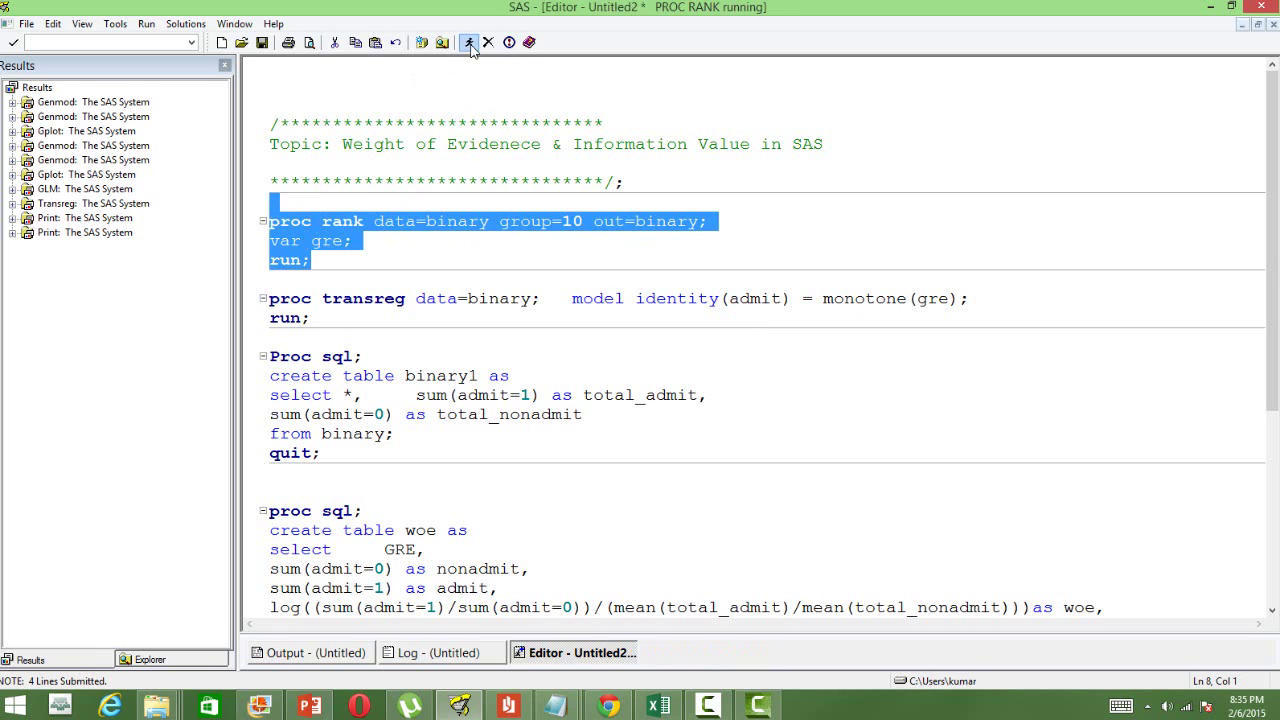
{"action": "left_click", "coordinate": [449, 530]}
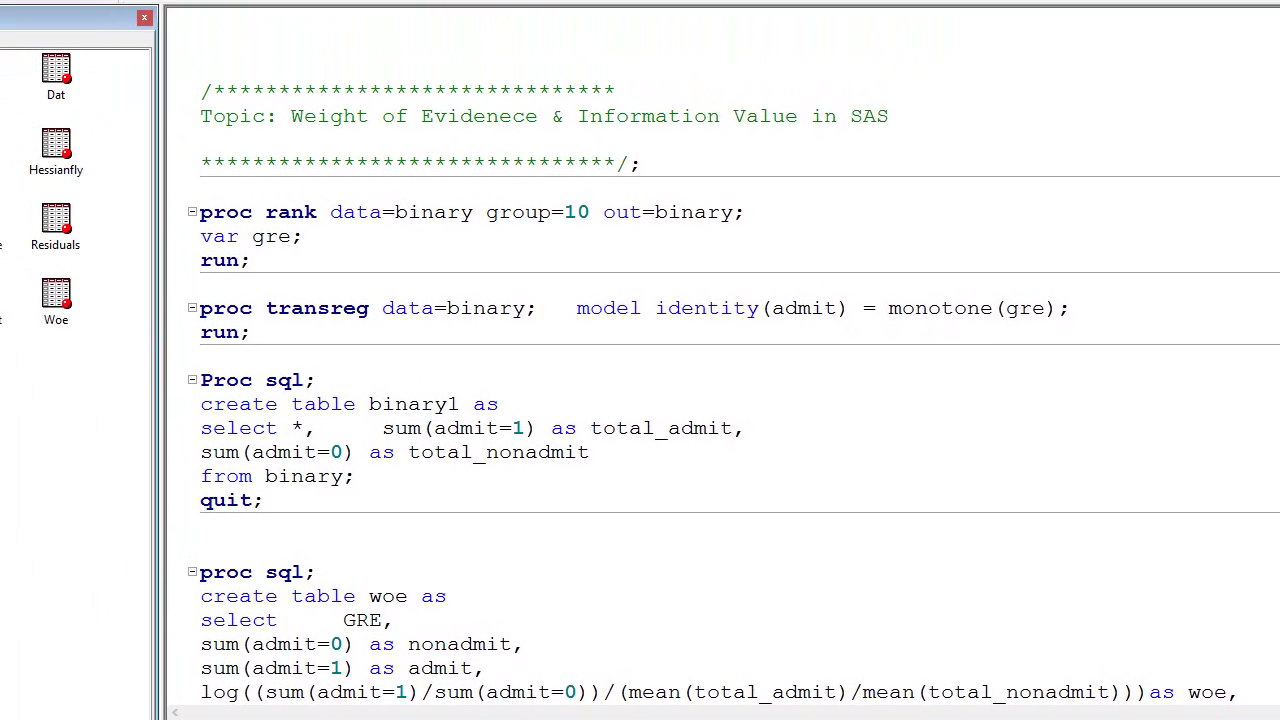
- Inspect the ranked Binary table in the Work library, including the GRE column's attributes, and close it
{"action": "double_click", "coordinate": [40, 135]}
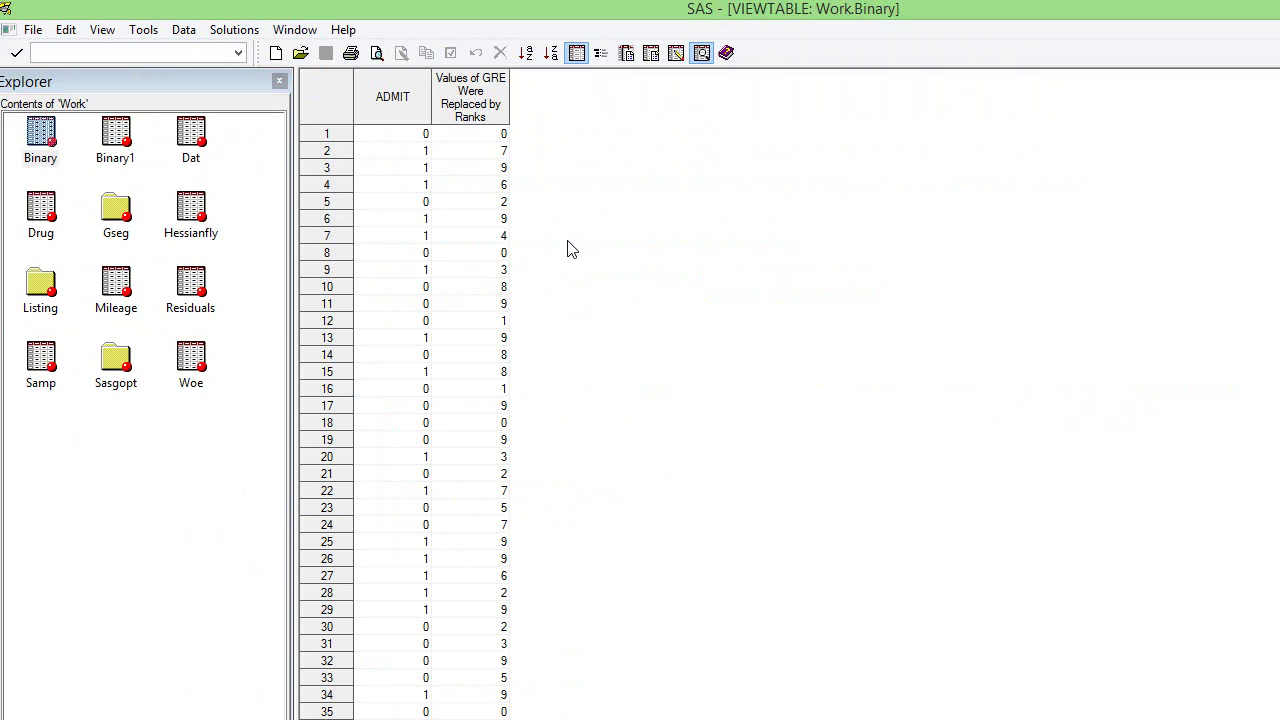
{"action": "double_click", "coordinate": [478, 116]}
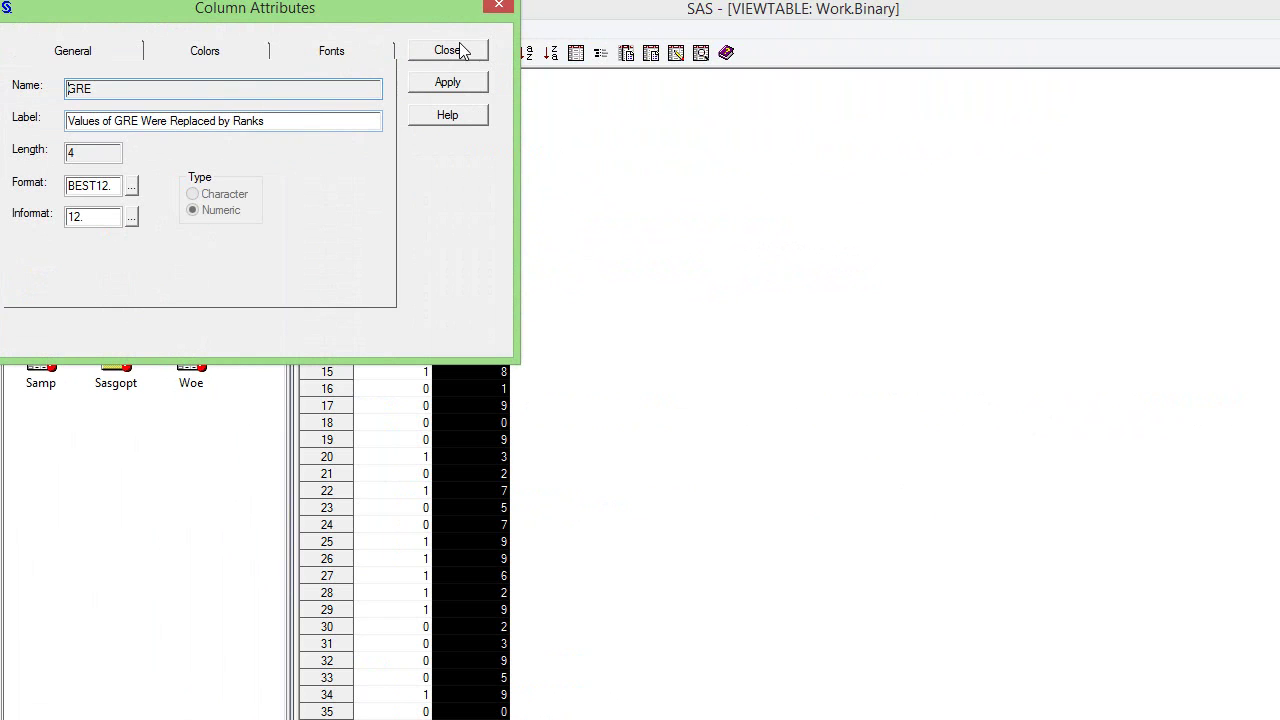
{"action": "left_click", "coordinate": [508, 6]}
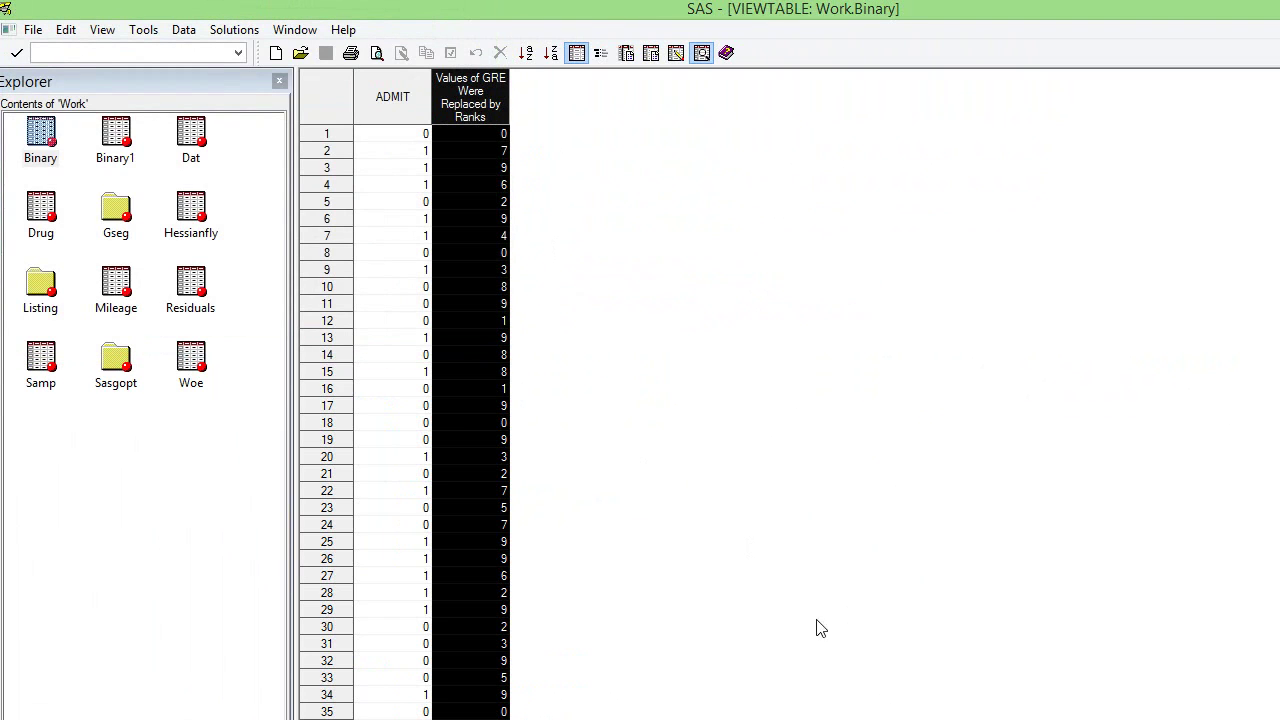
{"action": "left_click", "coordinate": [672, 473]}
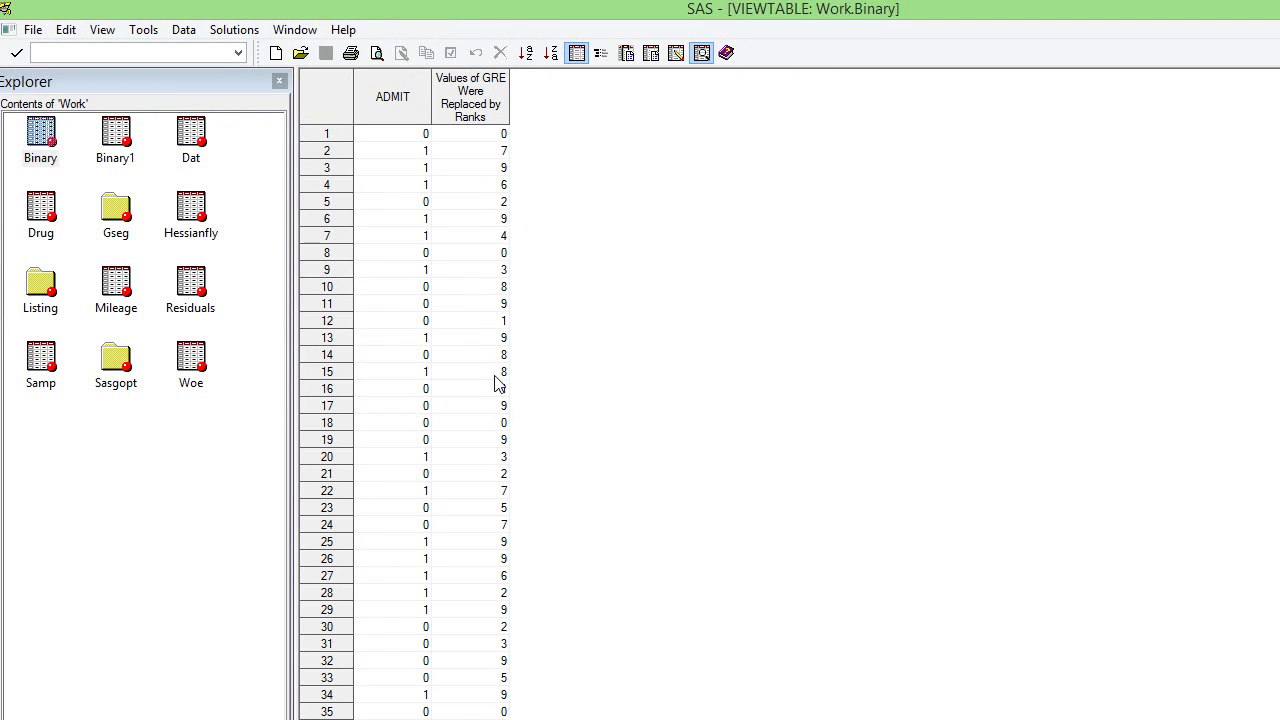
{"action": "right_click", "coordinate": [699, 657]}
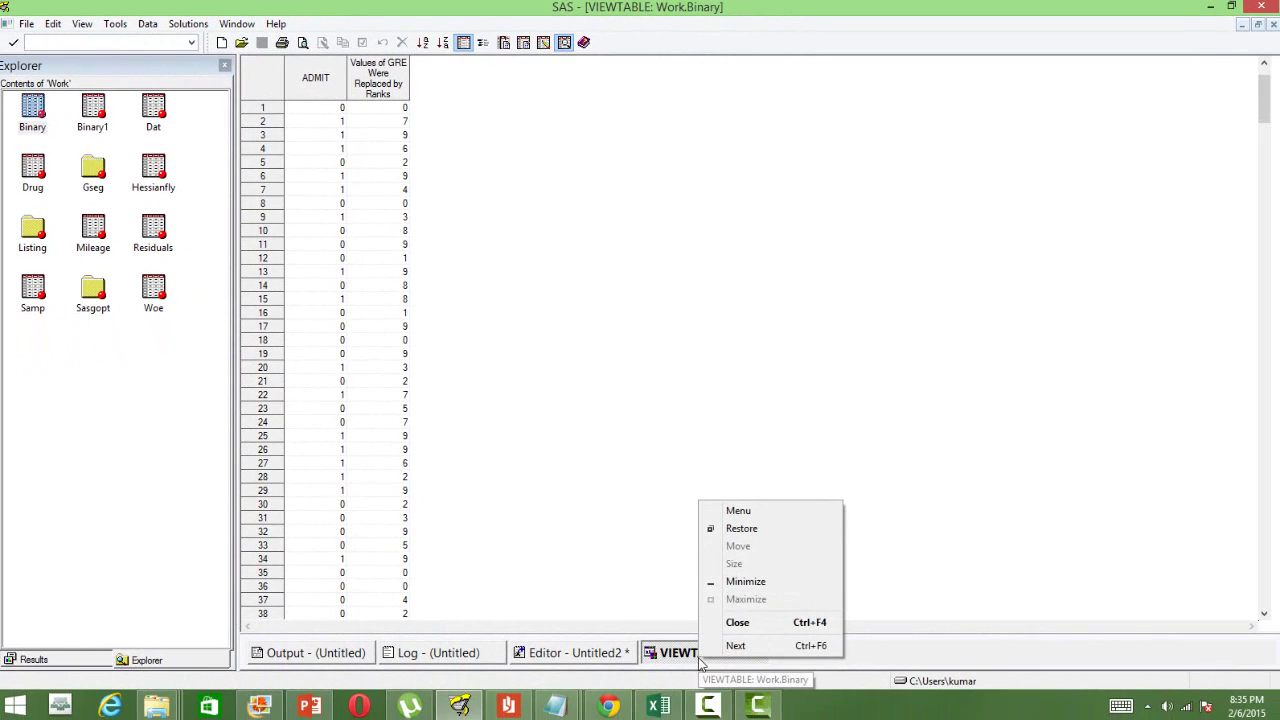
{"action": "left_click", "coordinate": [737, 622]}
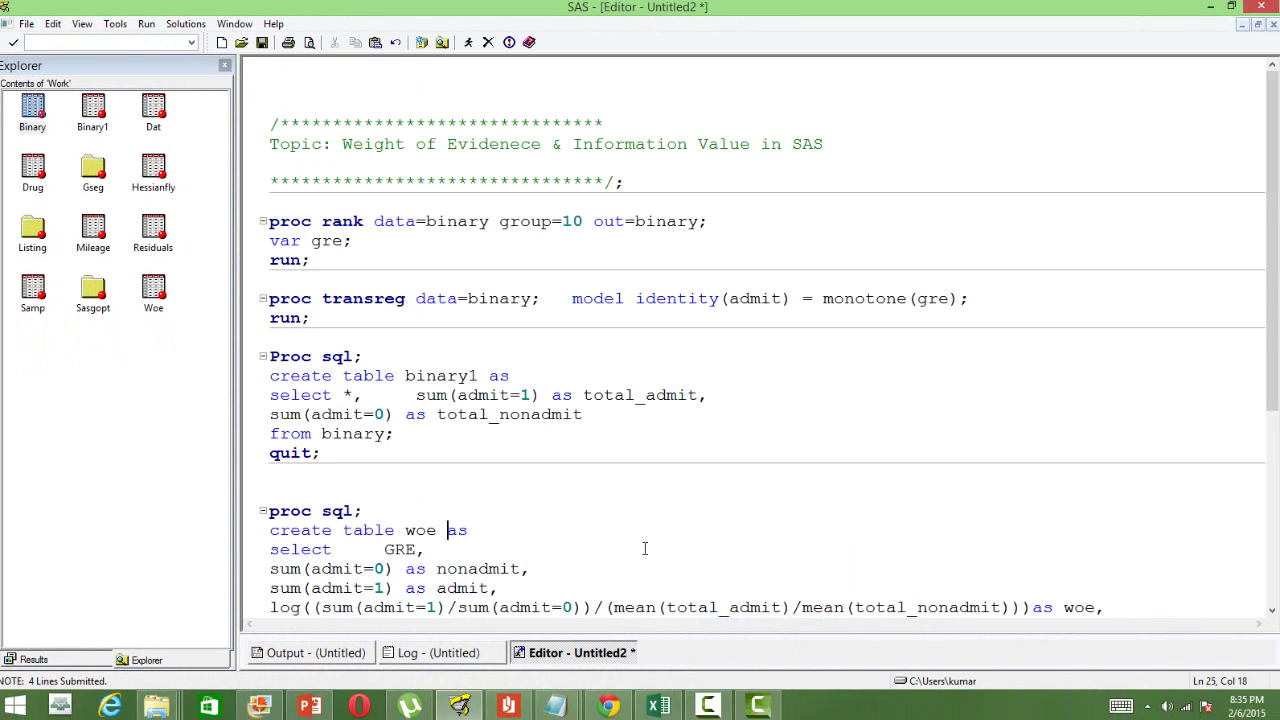
- Run only the proc transreg block modelling identity(admit) as monotone(gre), and return to the code editor
{"action": "left_click", "coordinate": [366, 339]}
{"action": "key", "text": "shift+Up"}
{"action": "key", "text": "shift+Up"}
{"action": "key", "text": "shift+Up"}
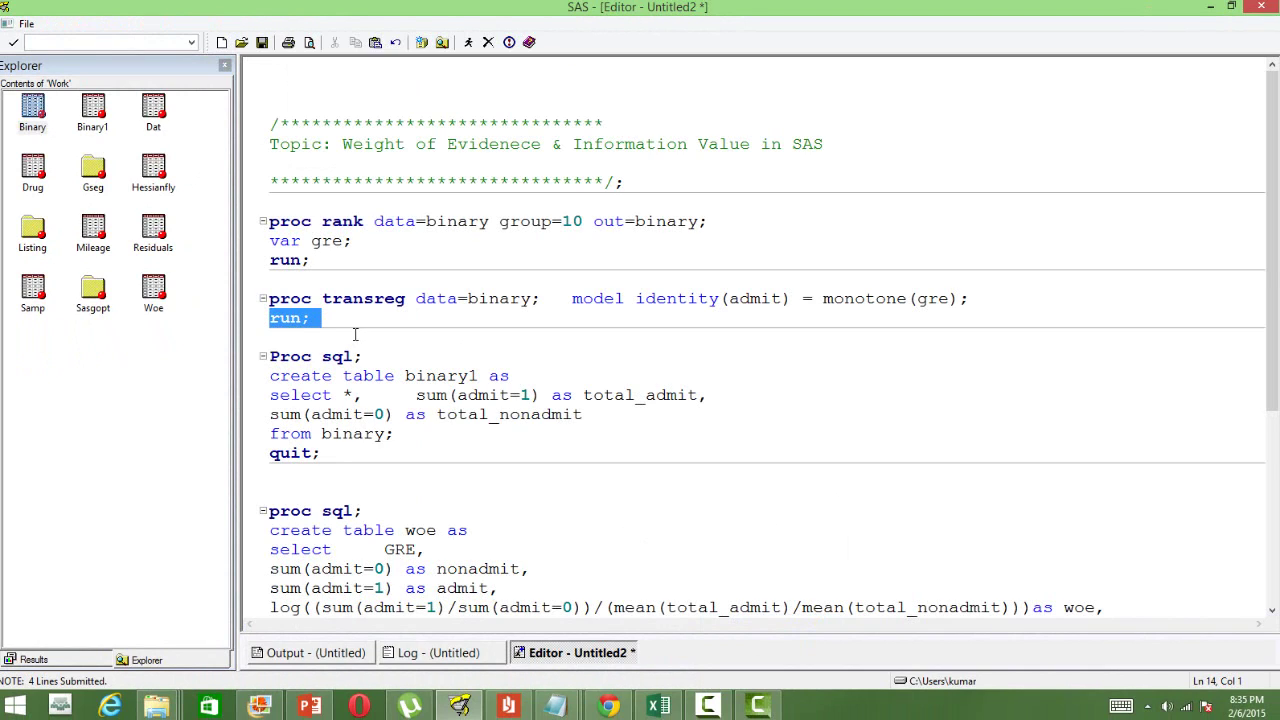
{"action": "left_click", "coordinate": [469, 44]}
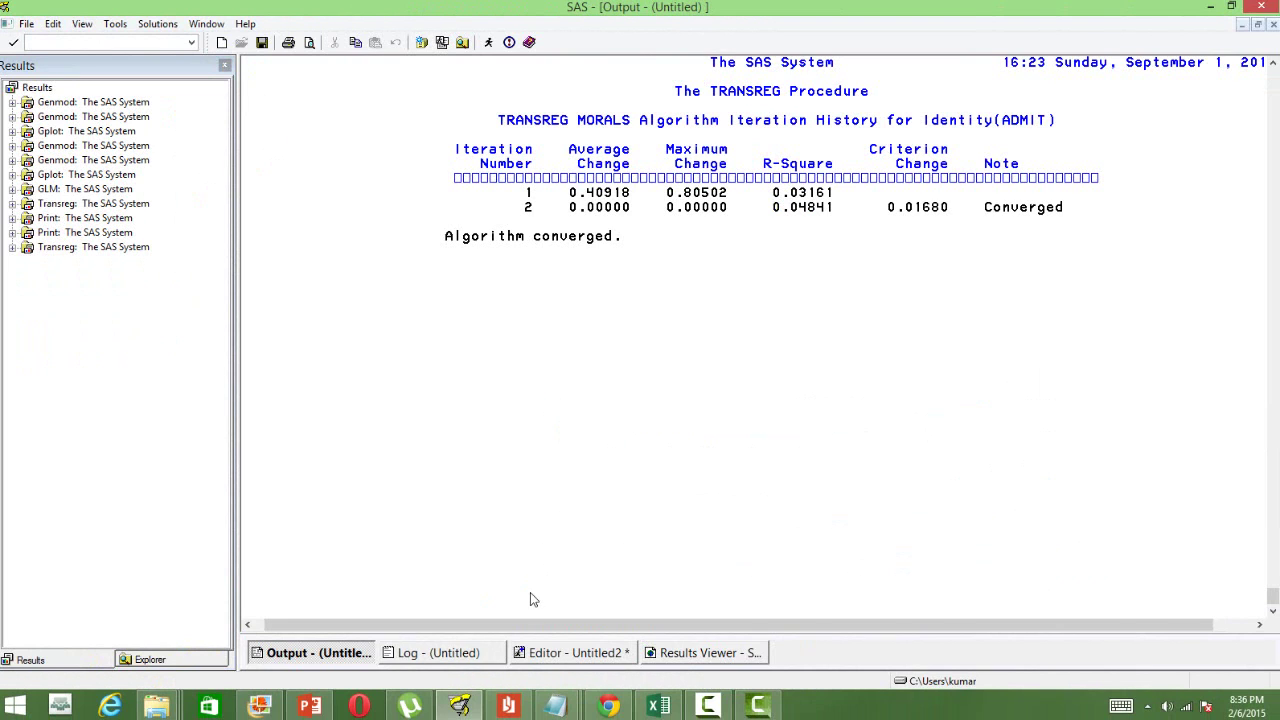
{"action": "left_click", "coordinate": [548, 652]}
{"action": "left_click", "coordinate": [526, 474]}
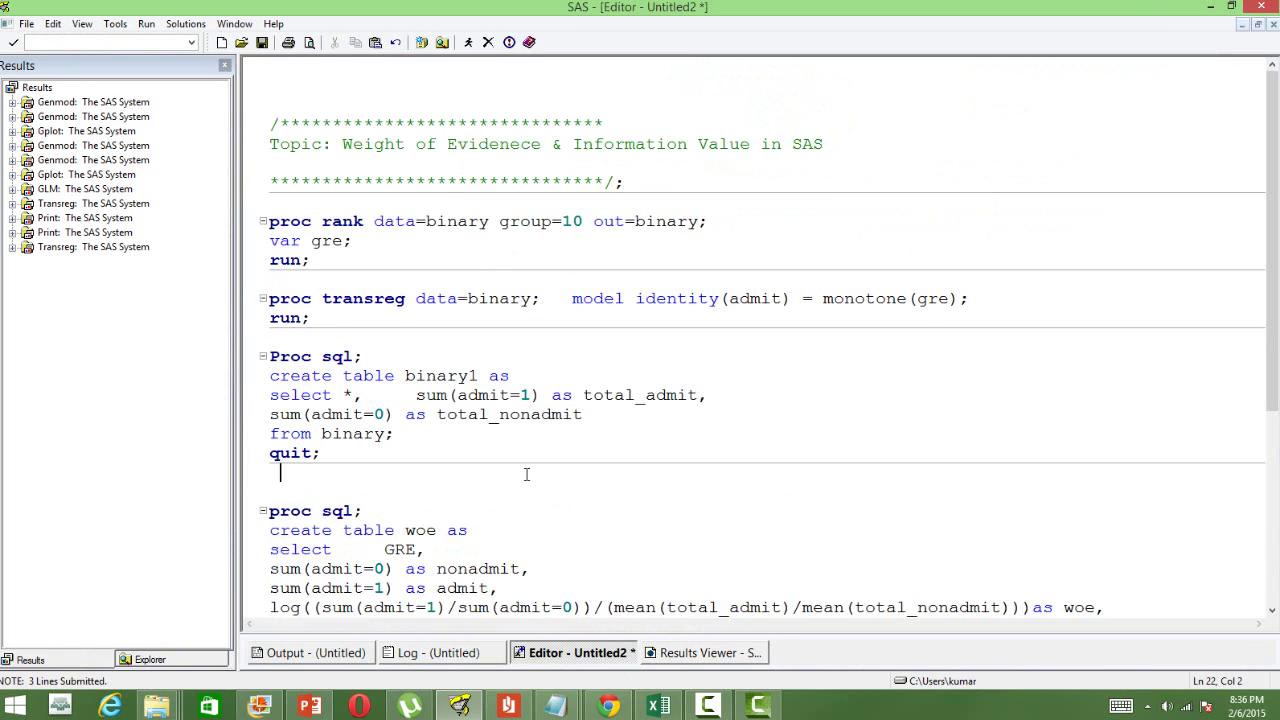
- Run only the Proc sql block that creates table binary1 with total_admit and total_nonadmit
{"action": "double_click", "coordinate": [430, 380]}
{"action": "left_click", "coordinate": [471, 480]}
{"action": "key", "text": "shift+Up"}
{"action": "key", "text": "shift+Up"}
{"action": "key", "text": "shift+Up"}
{"action": "key", "text": "shift+Up"}
{"action": "key", "text": "shift+Up"}
{"action": "key", "text": "shift+Up"}
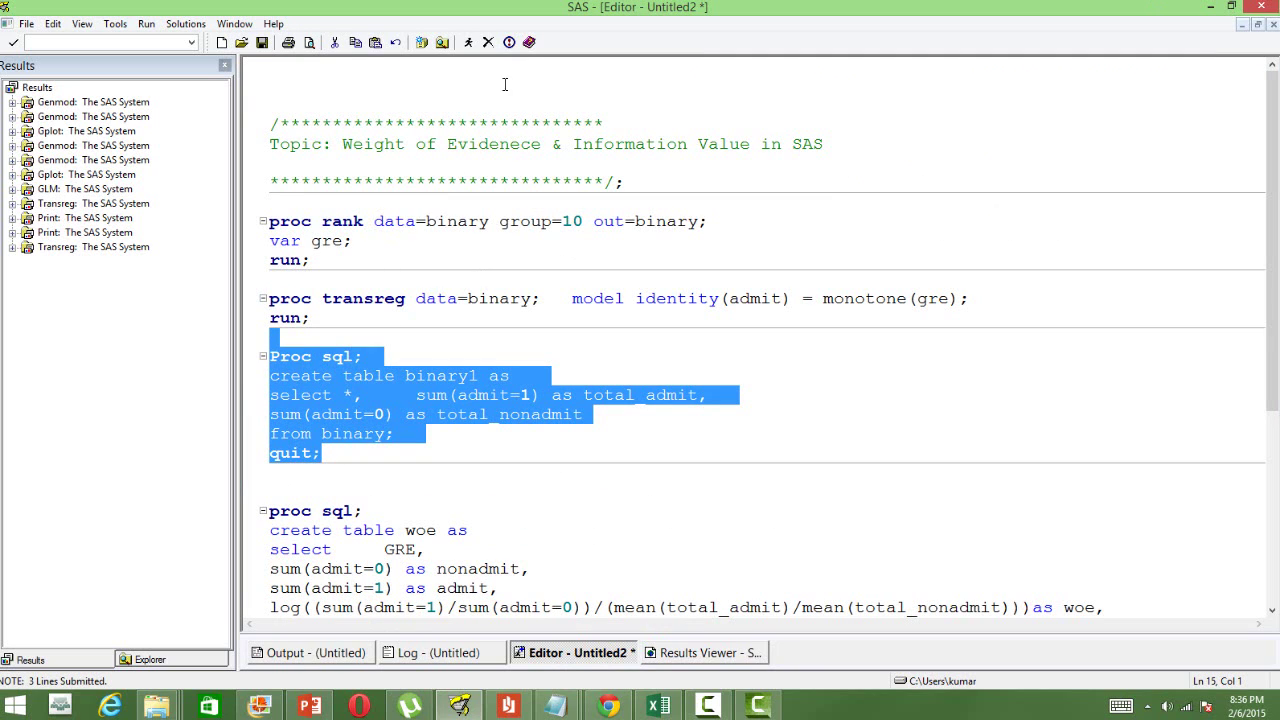
{"action": "left_click", "coordinate": [468, 42]}
- Check the log, inspect the Binary1 table in the Work library, and close the table
{"action": "left_click", "coordinate": [436, 655]}
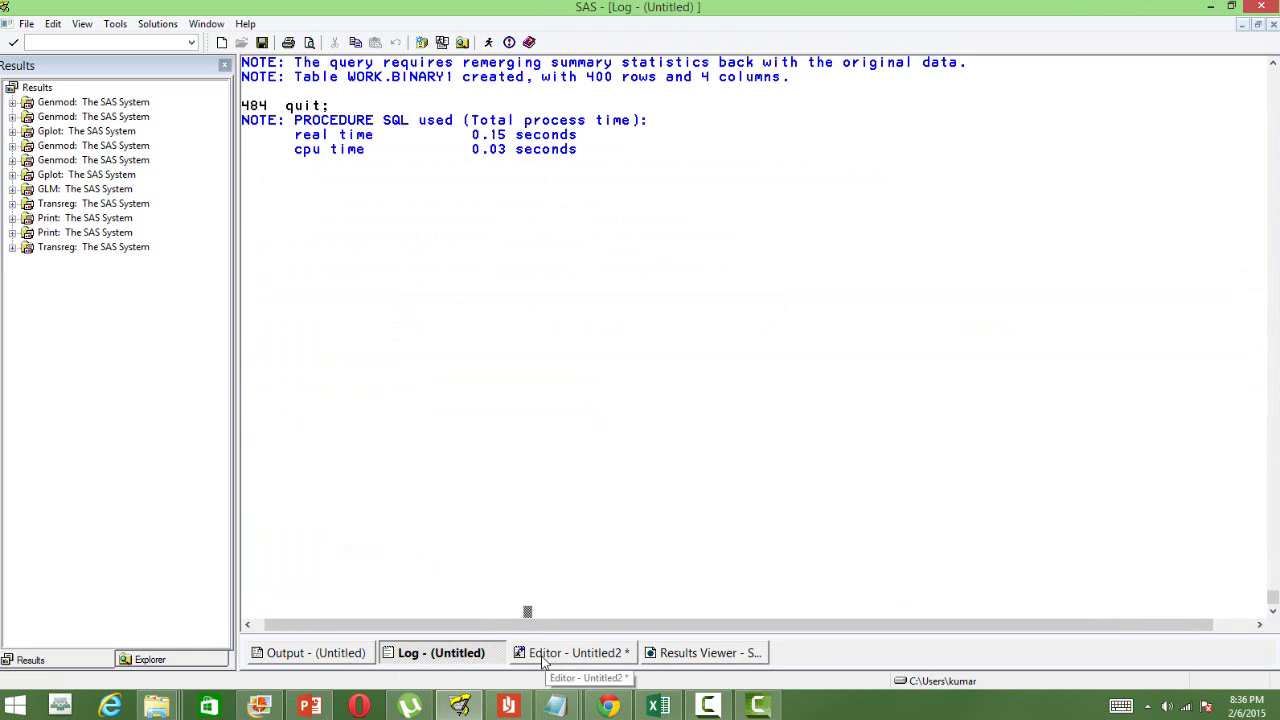
{"action": "left_click", "coordinate": [148, 659]}
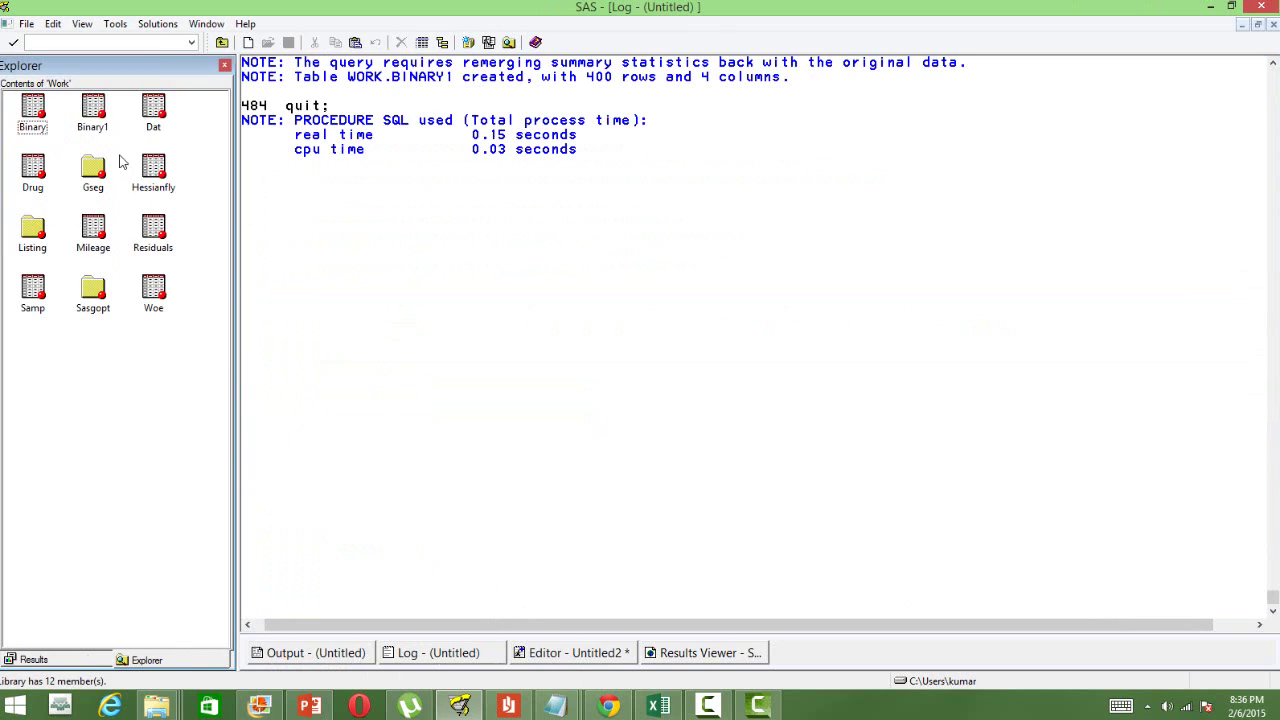
{"action": "double_click", "coordinate": [93, 110]}
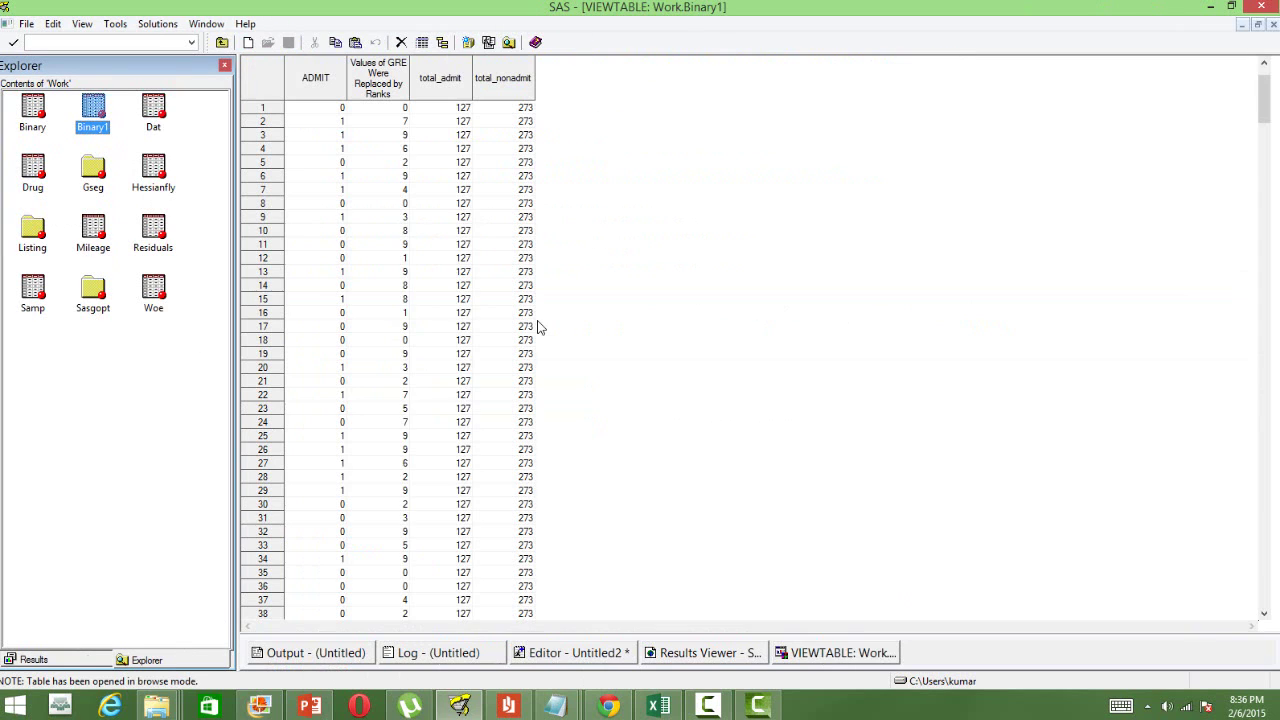
{"action": "left_click", "coordinate": [626, 343]}
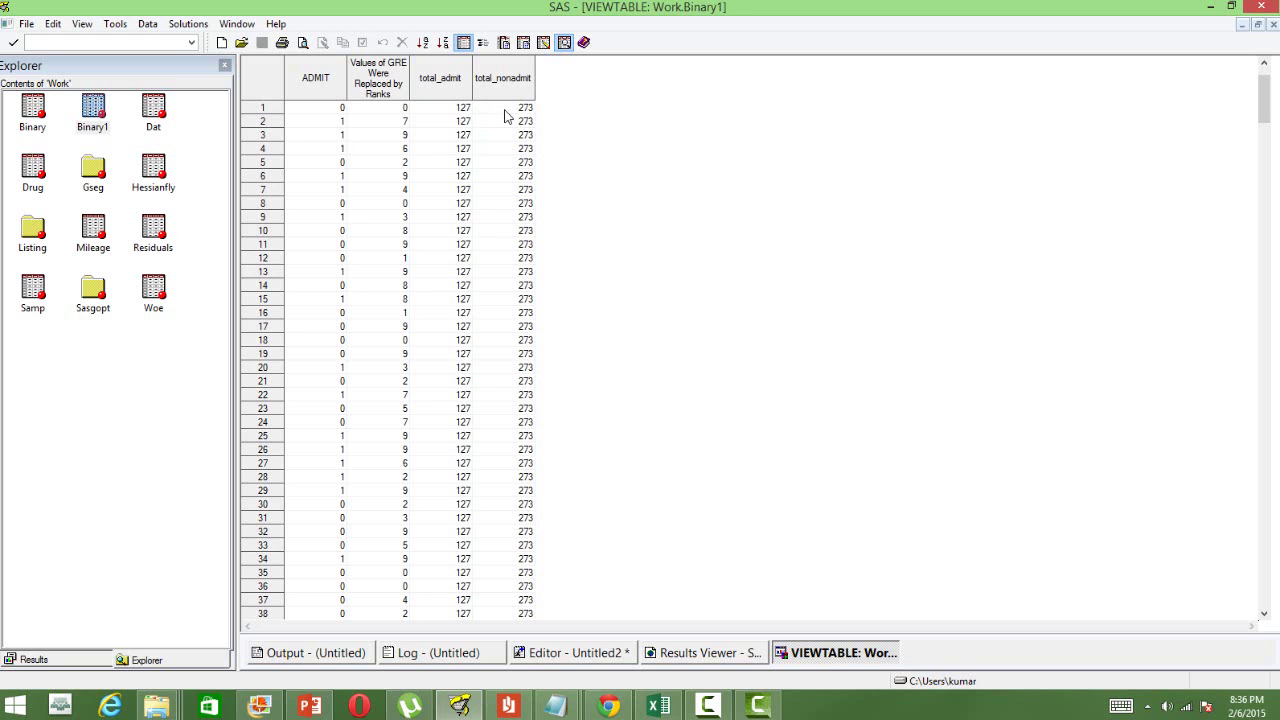
{"action": "key", "text": "ctrl+F4"}
- Review the woe query code, reopen the Binary1 table to compare its columns, and close it
{"action": "scroll", "coordinate": [535, 540], "scroll_direction": "down", "scroll_amount": 2}
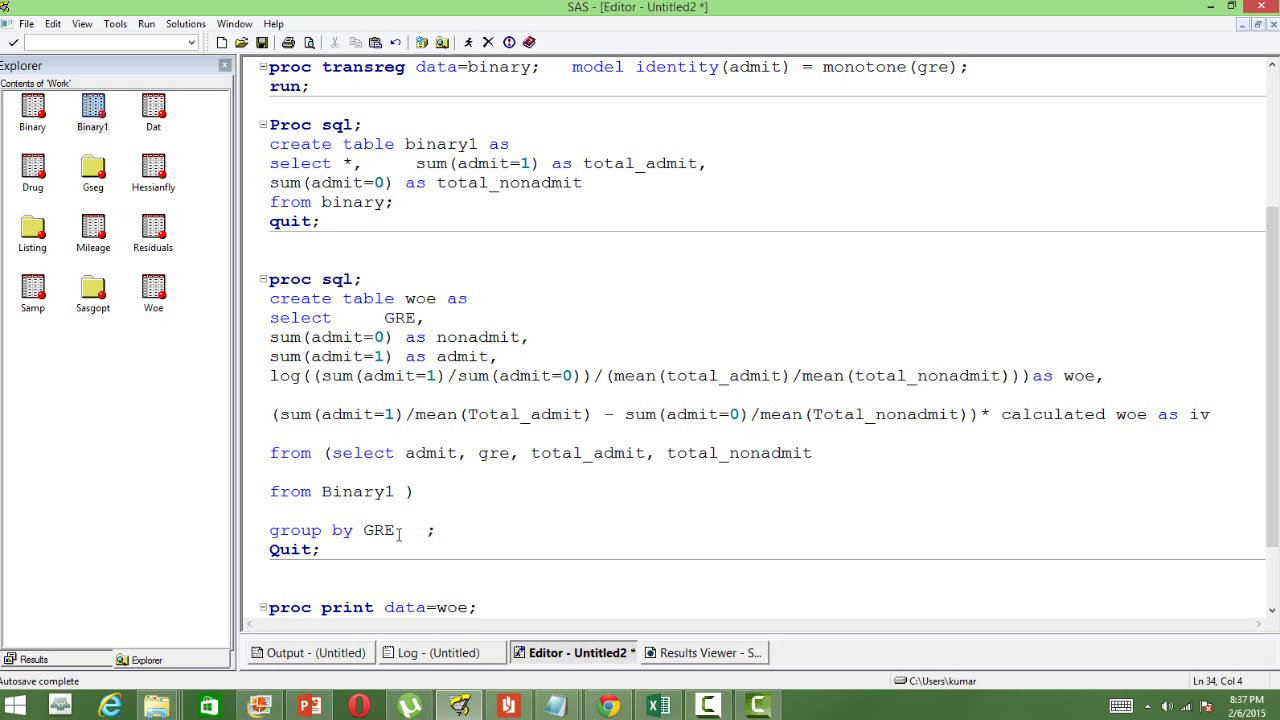
{"action": "left_click", "coordinate": [516, 511]}
{"action": "left_click", "coordinate": [283, 377]}
{"action": "double_click", "coordinate": [93, 110]}
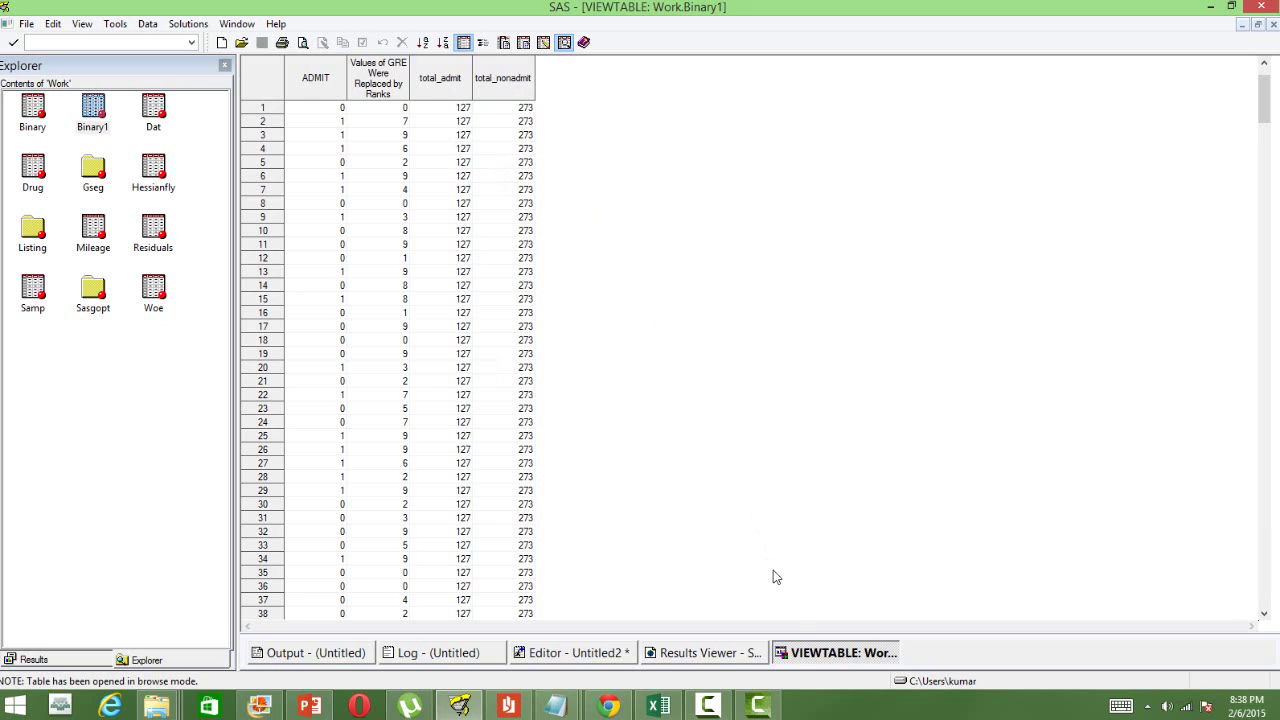
{"action": "right_click", "coordinate": [815, 655]}
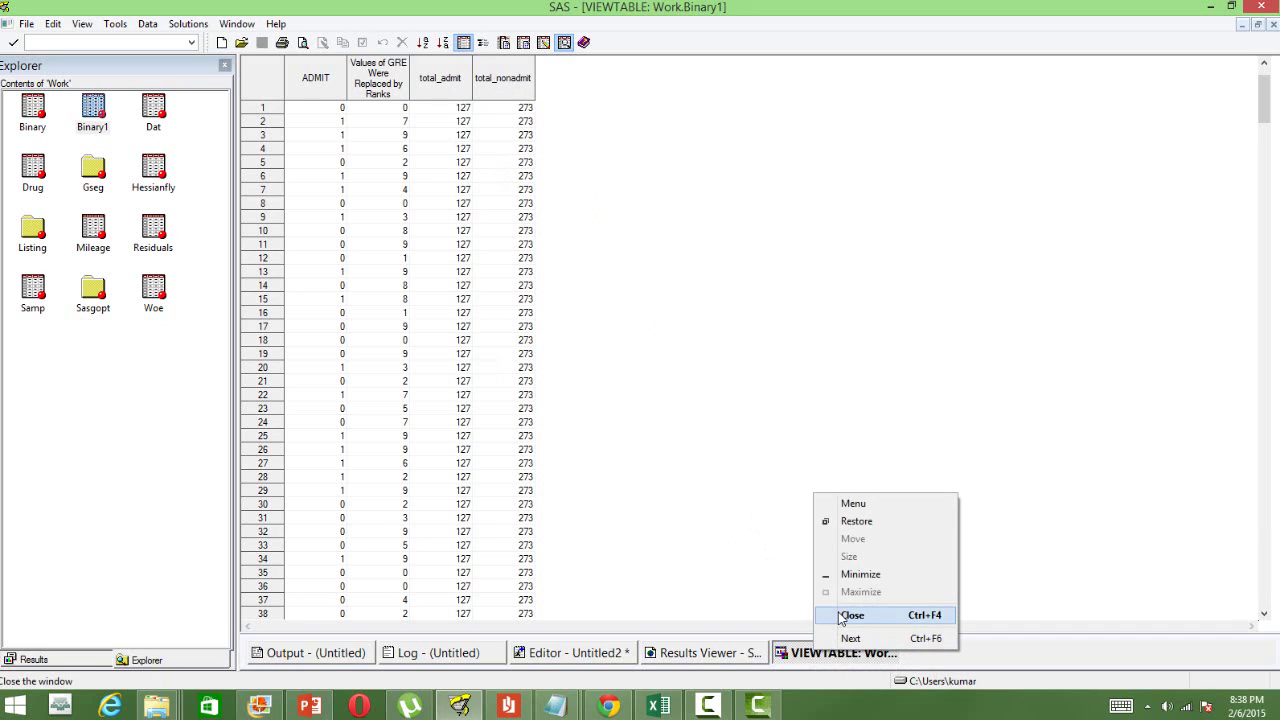
{"action": "left_click", "coordinate": [838, 613]}
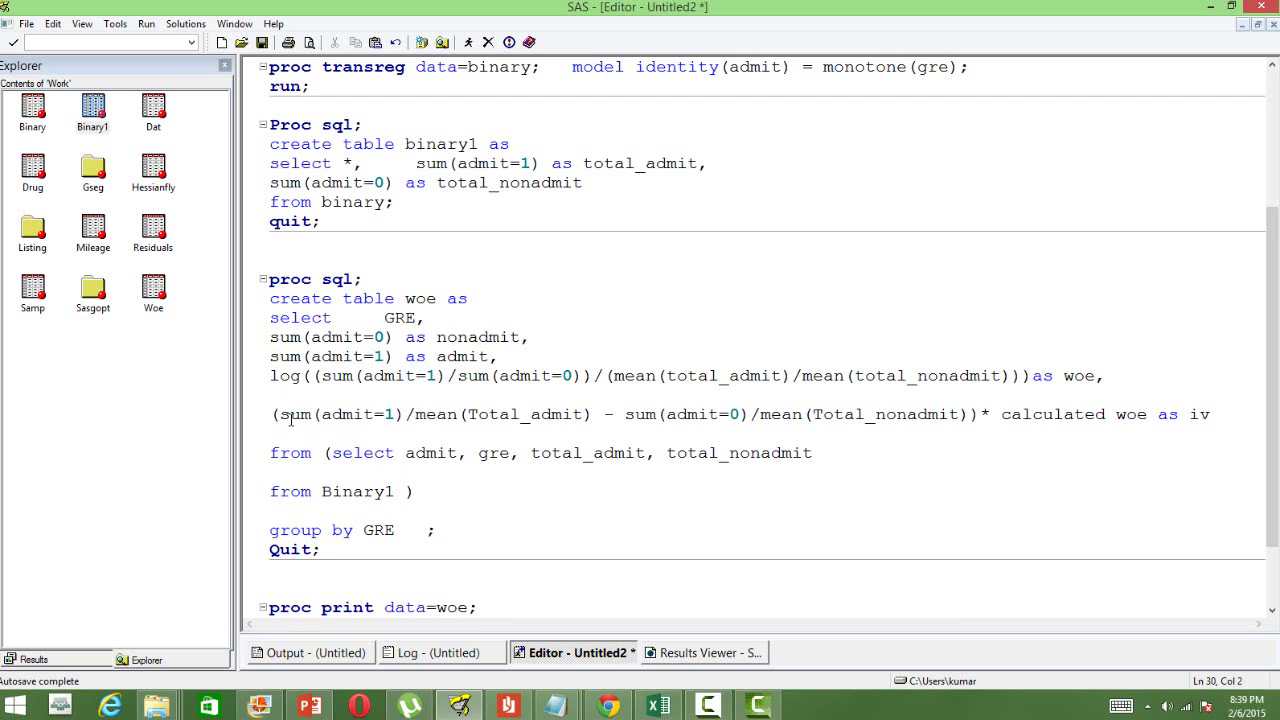
- Examine the iv expression, its calculated woe factor, and the subquery's total_admit and total_nonadmit columns in the woe query
{"action": "left_click", "coordinate": [338, 425]}
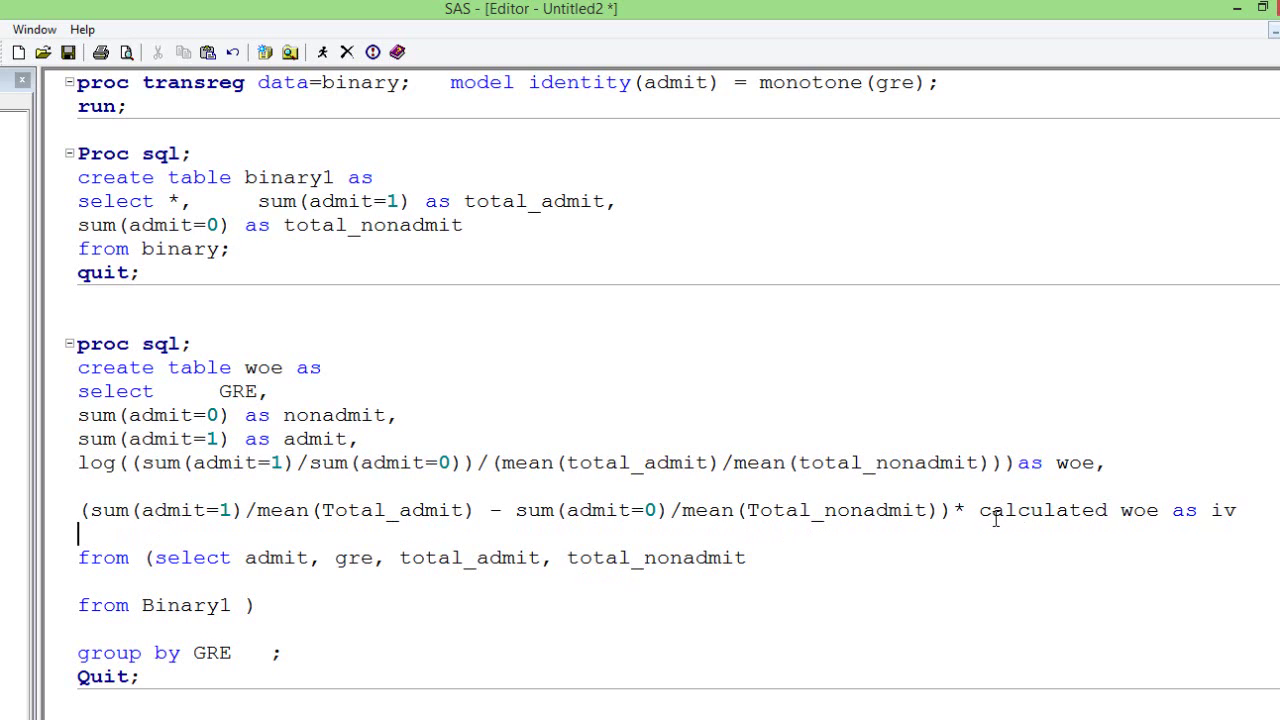
{"action": "left_click_drag", "start_coordinate": [980, 512], "coordinate": [1156, 503]}
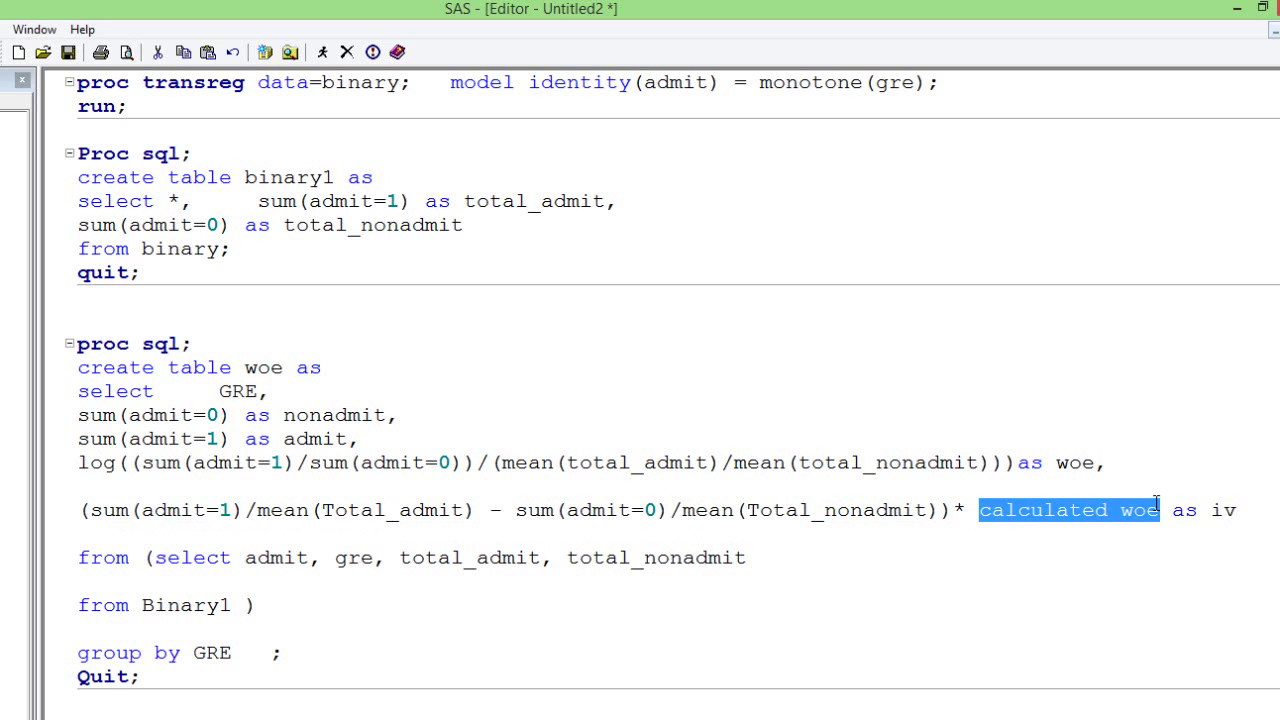
{"action": "left_click", "coordinate": [991, 585]}
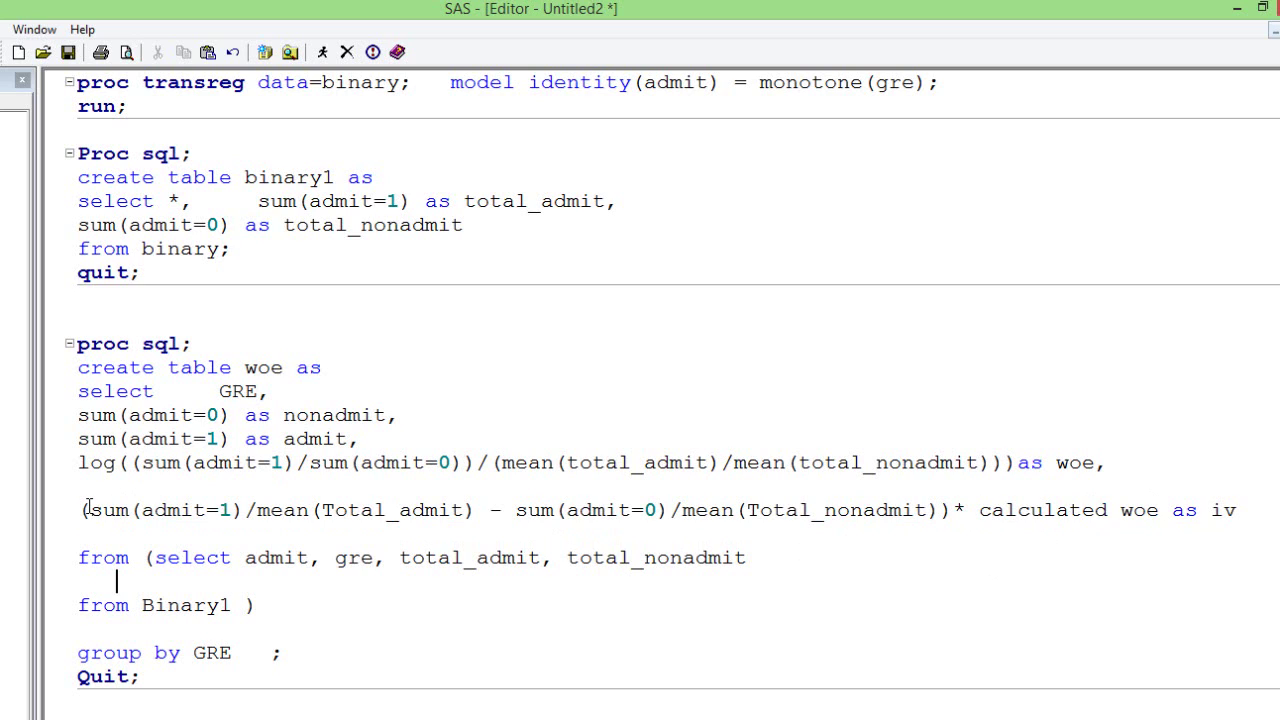
{"action": "left_click_drag", "start_coordinate": [88, 508], "coordinate": [952, 508]}
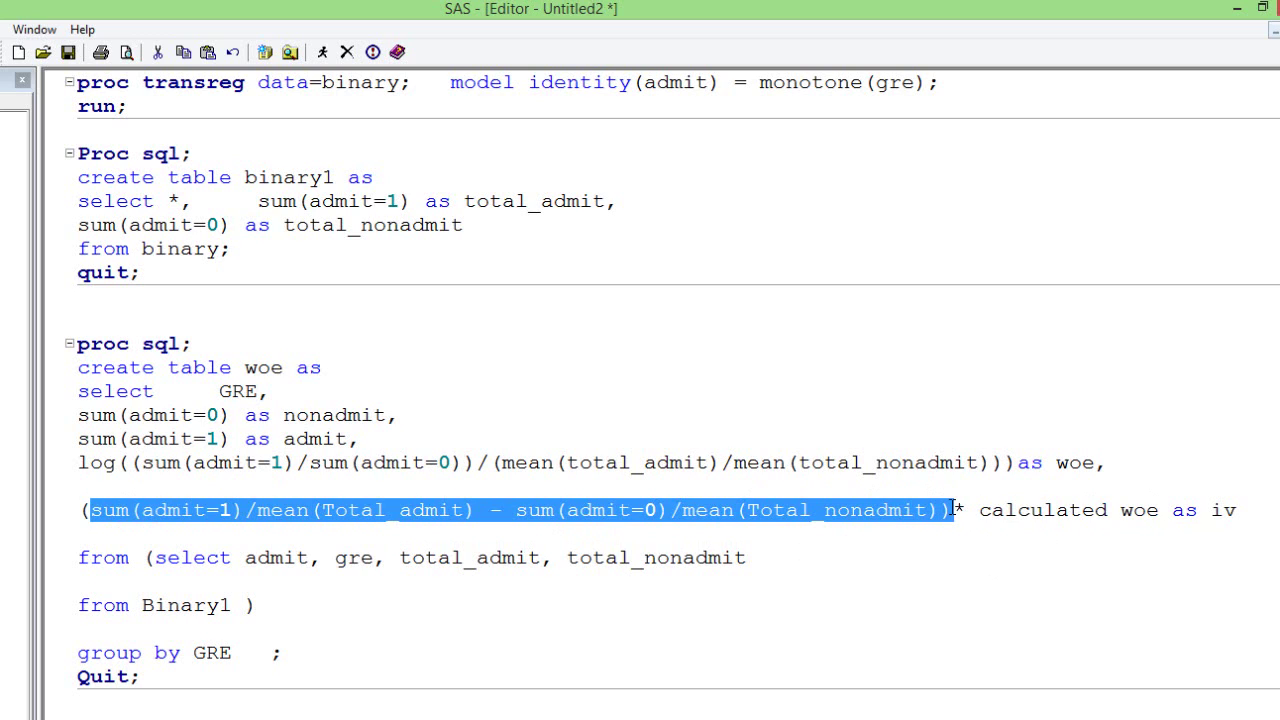
{"action": "left_click", "coordinate": [971, 583]}
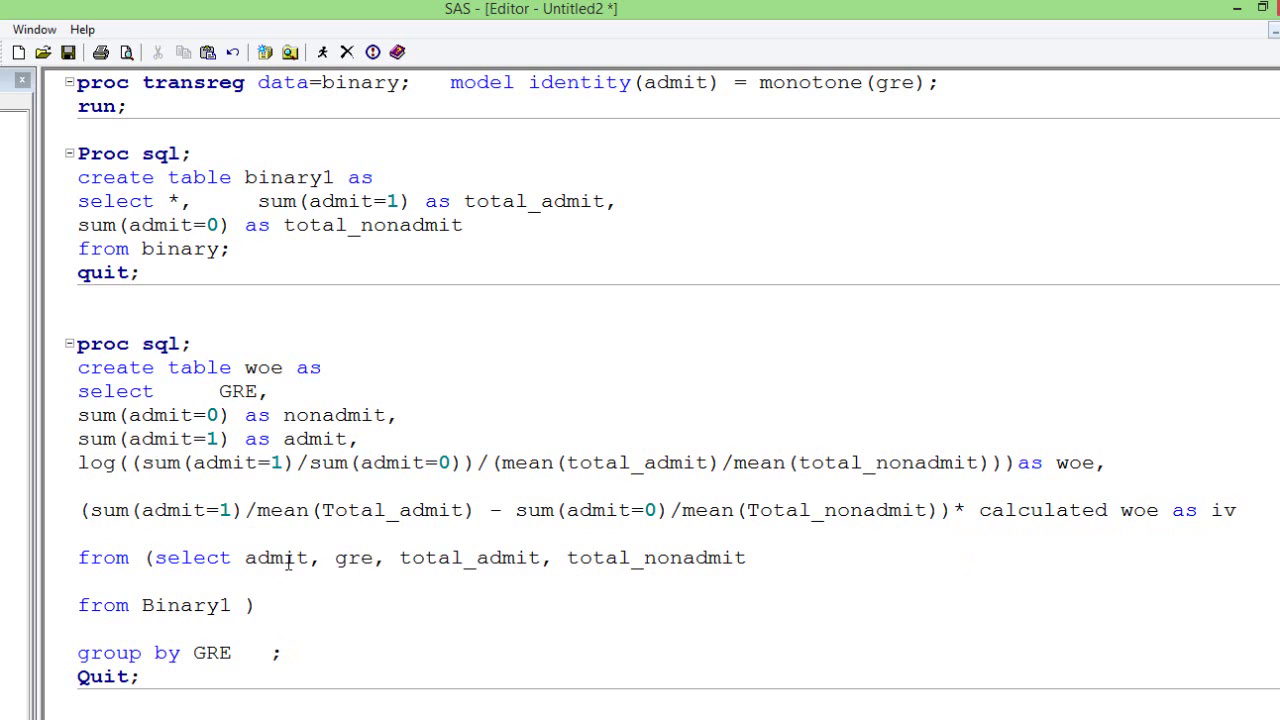
{"action": "double_click", "coordinate": [438, 557]}
{"action": "double_click", "coordinate": [655, 560]}
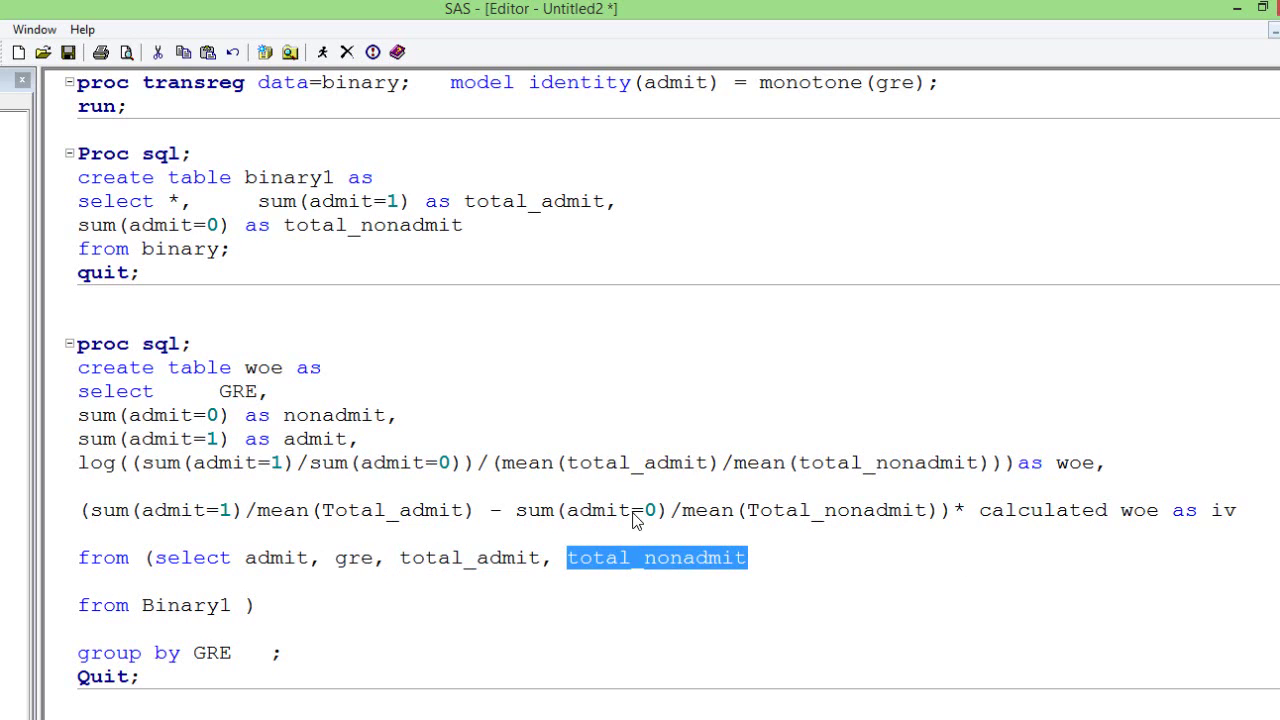
{"action": "left_click", "coordinate": [162, 284]}
{"action": "left_click_drag", "start_coordinate": [162, 284], "coordinate": [63, 131]}
{"action": "left_click", "coordinate": [354, 314]}
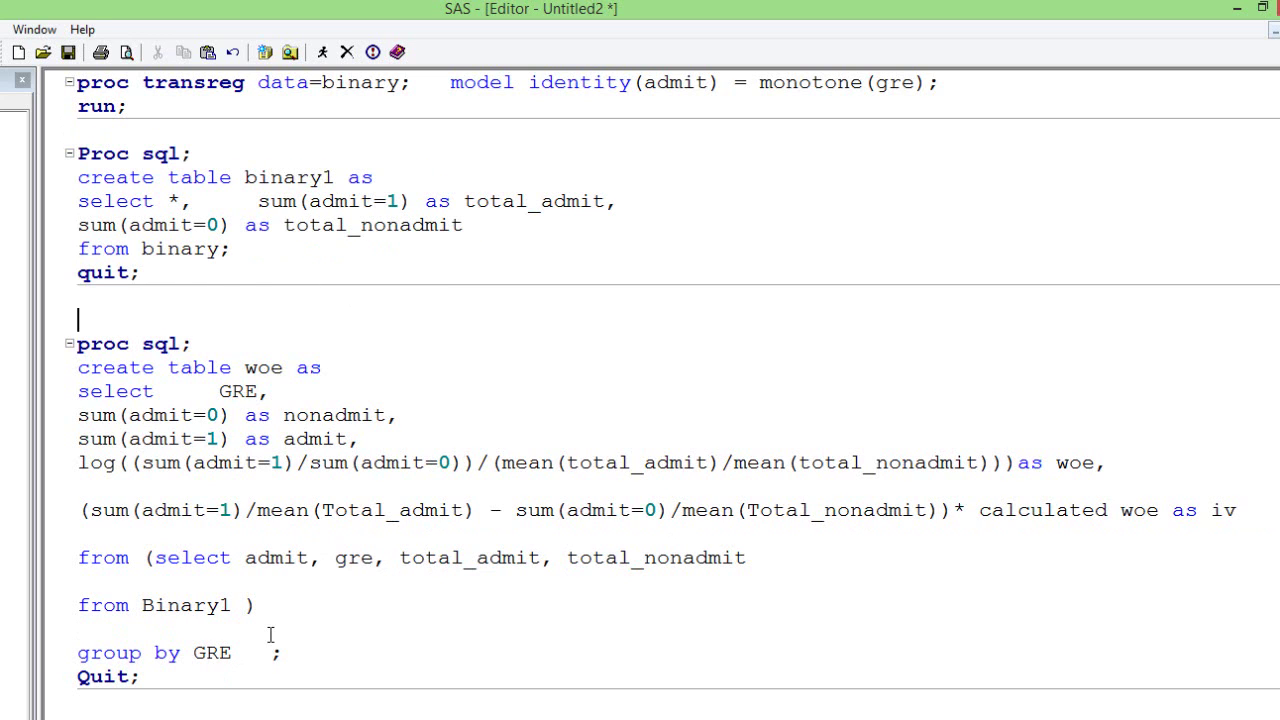
- Run only the proc sql block that creates table woe with woe and iv values grouped by GRE
{"action": "left_click", "coordinate": [186, 674]}
{"action": "key", "text": "shift+Up"}
{"action": "key", "text": "shift+Up"}
{"action": "key", "text": "shift+Up"}
{"action": "key", "text": "shift+Up"}
{"action": "key", "text": "shift+Up"}
{"action": "key", "text": "shift+Up"}
{"action": "key", "text": "shift+Up"}
{"action": "key", "text": "shift+Up"}
{"action": "key", "text": "shift+Up"}
{"action": "key", "text": "shift+Up"}
{"action": "key", "text": "shift+Up"}
{"action": "key", "text": "shift+Up"}
{"action": "key", "text": "shift+Up"}
{"action": "key", "text": "shift+Up"}
{"action": "key", "text": "shift+Up"}
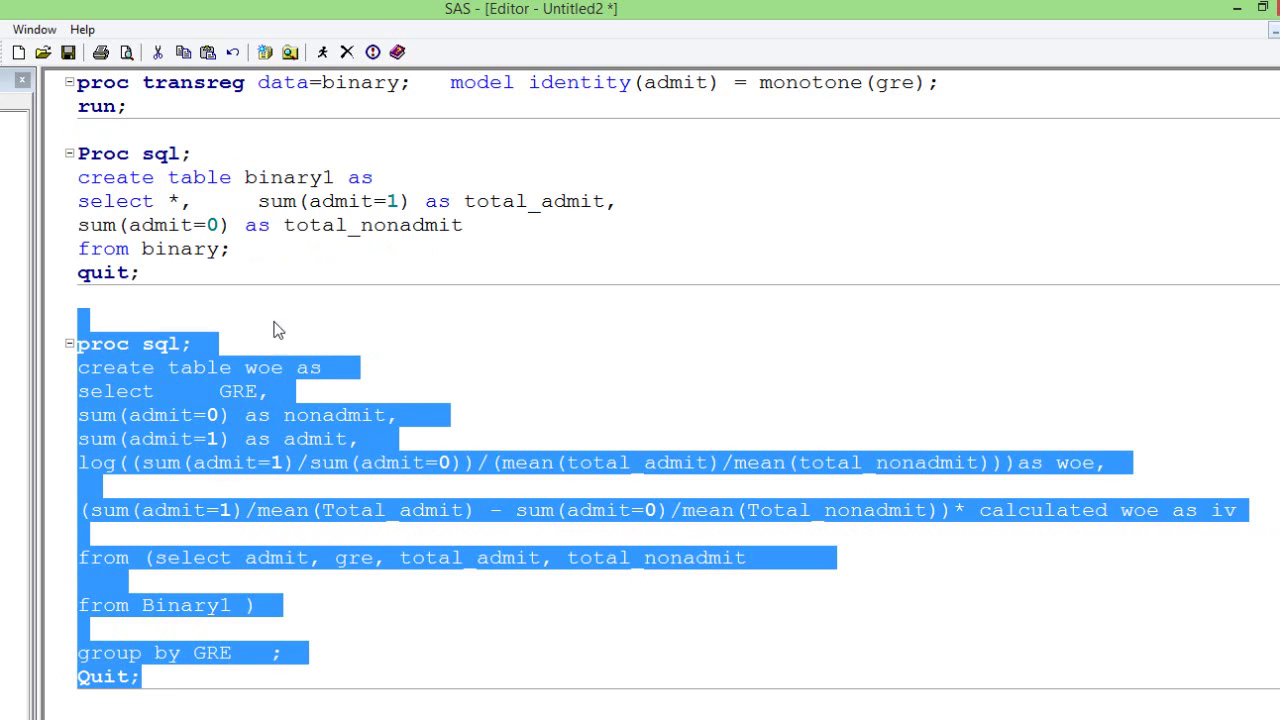
{"action": "left_click", "coordinate": [323, 53]}
{"action": "left_click", "coordinate": [517, 383]}
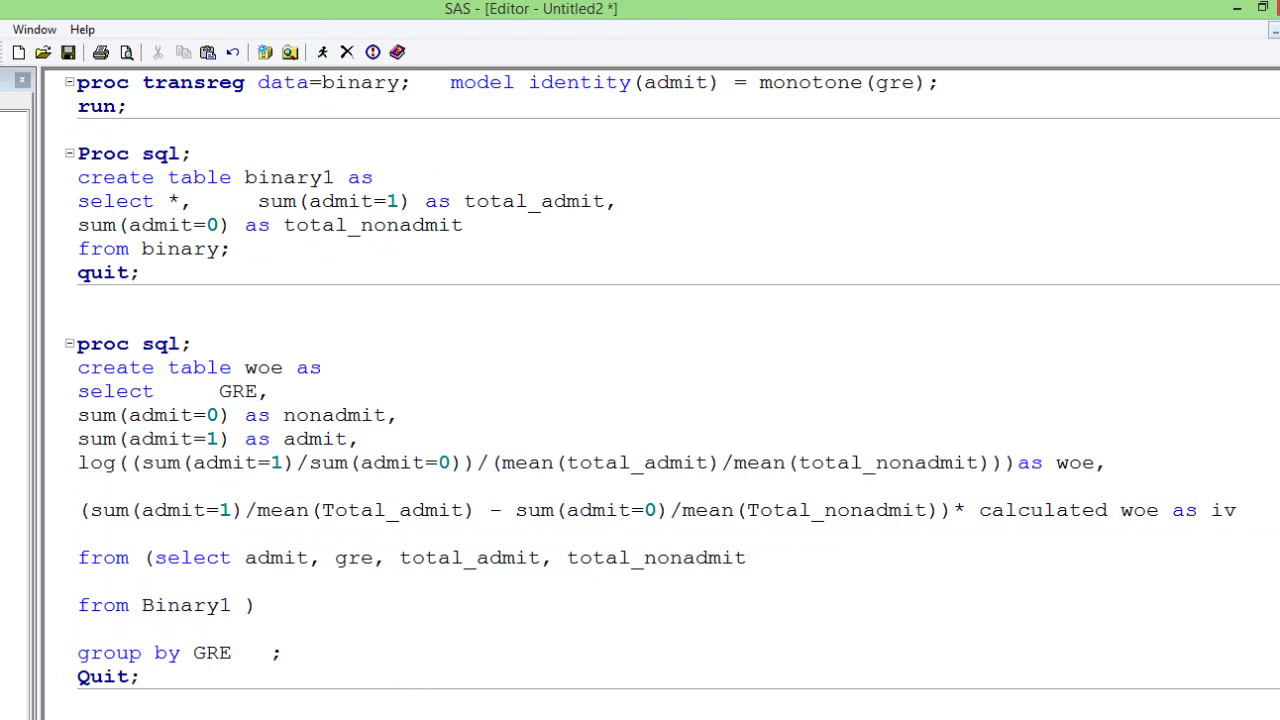
- Run the proc print block for the woe dataset, summing admit, nonadmit and iv
{"action": "scroll", "coordinate": [672, 382], "scroll_direction": "down", "scroll_amount": 1}
{"action": "scroll", "coordinate": [672, 382], "scroll_direction": "down", "scroll_amount": 2}
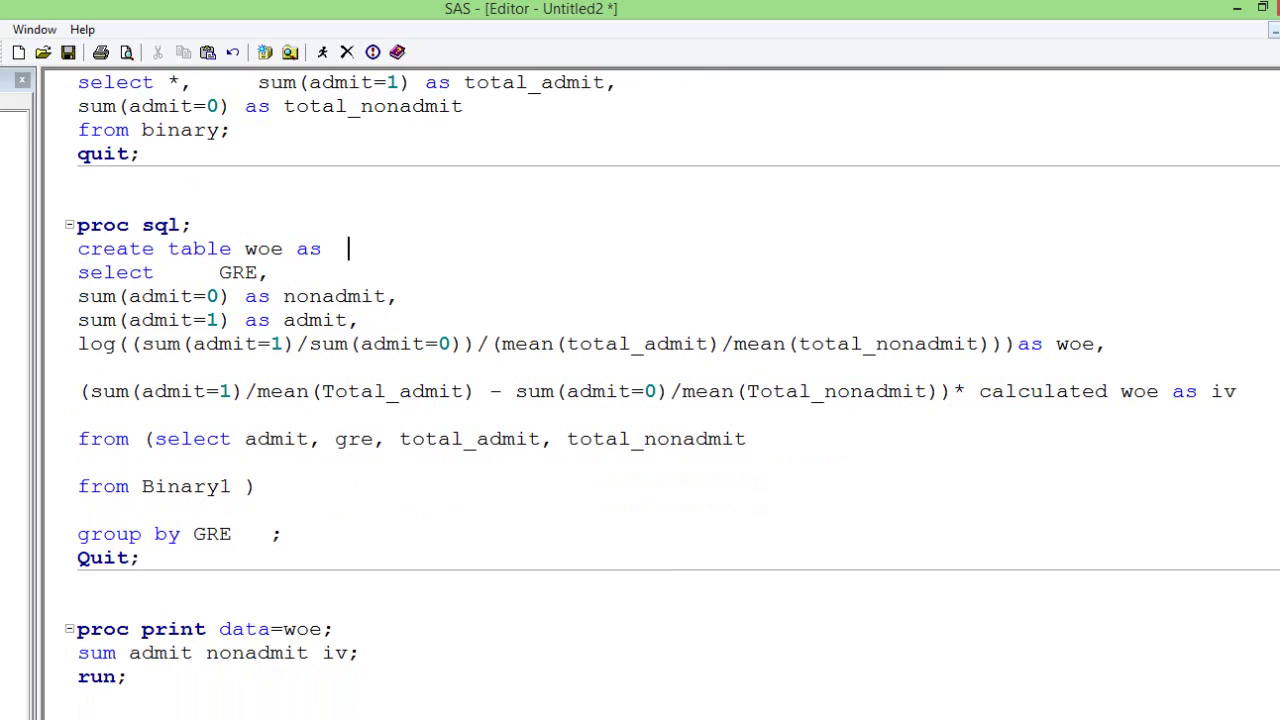
{"action": "mouse_move", "coordinate": [1275, 10]}
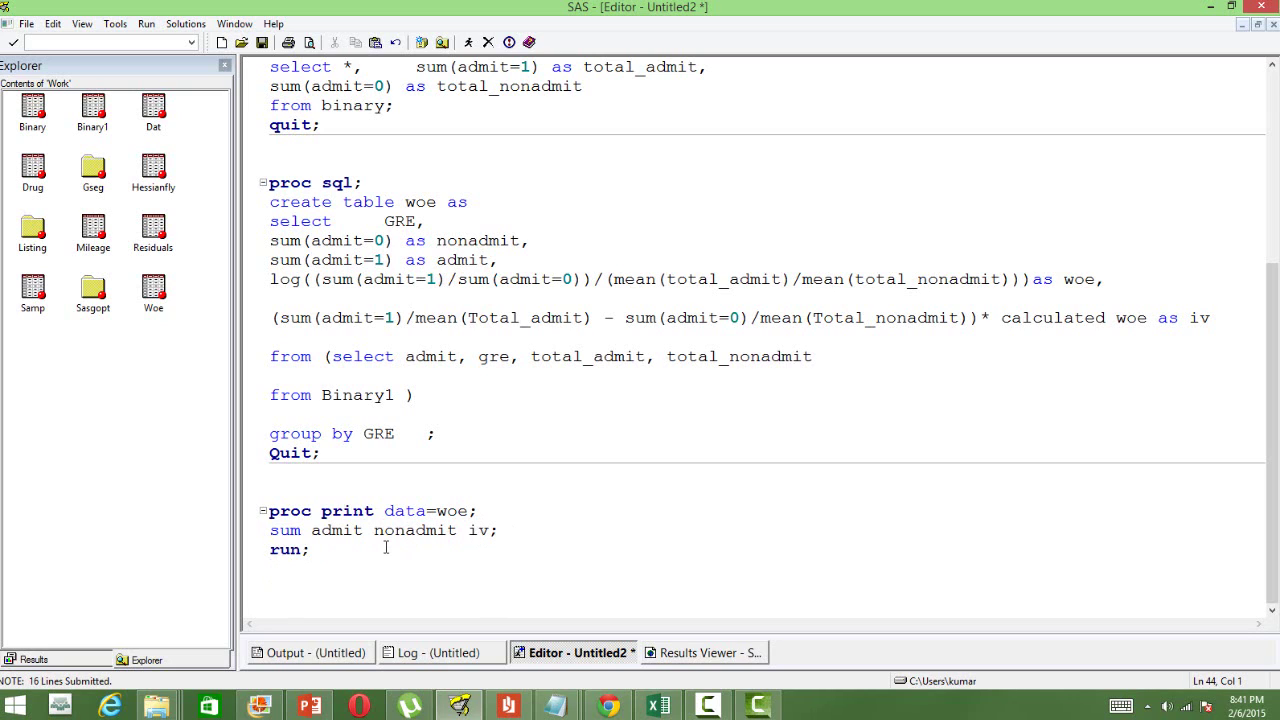
{"action": "key", "text": "shift+Up"}
{"action": "key", "text": "shift+Up"}
{"action": "key", "text": "shift+Up"}
{"action": "key", "text": "shift+Up"}
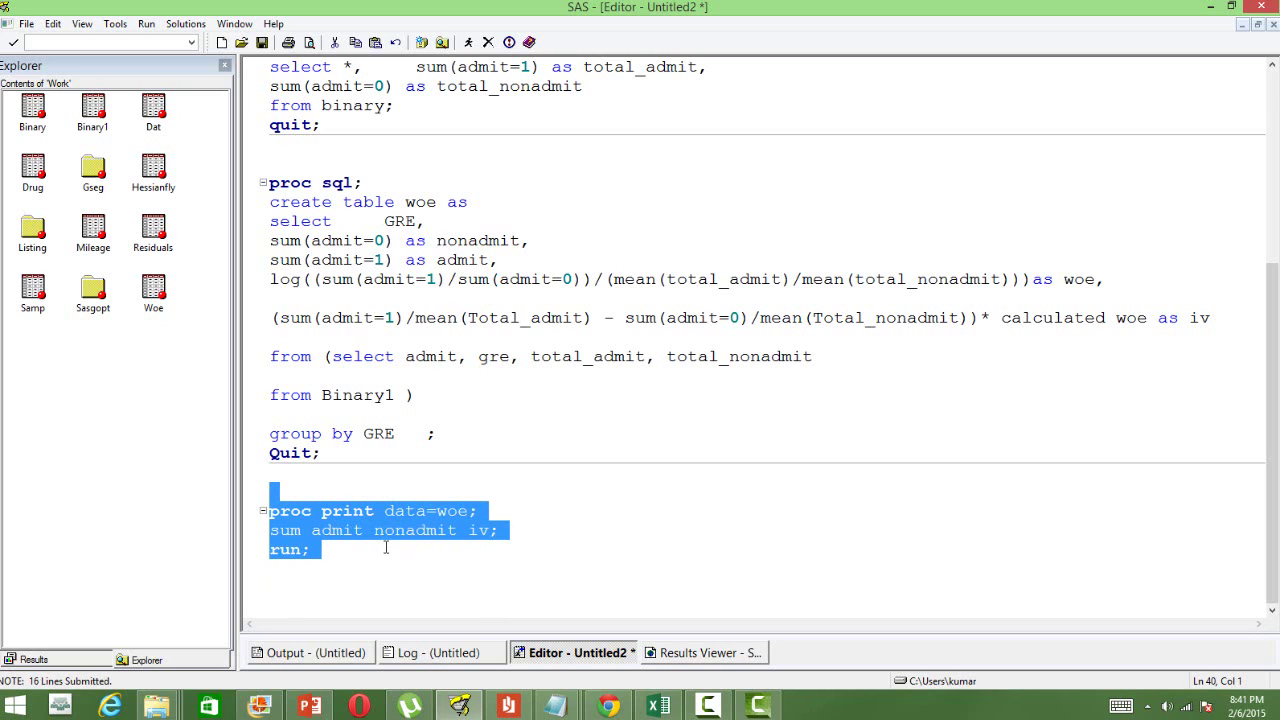
{"action": "left_click", "coordinate": [469, 43]}
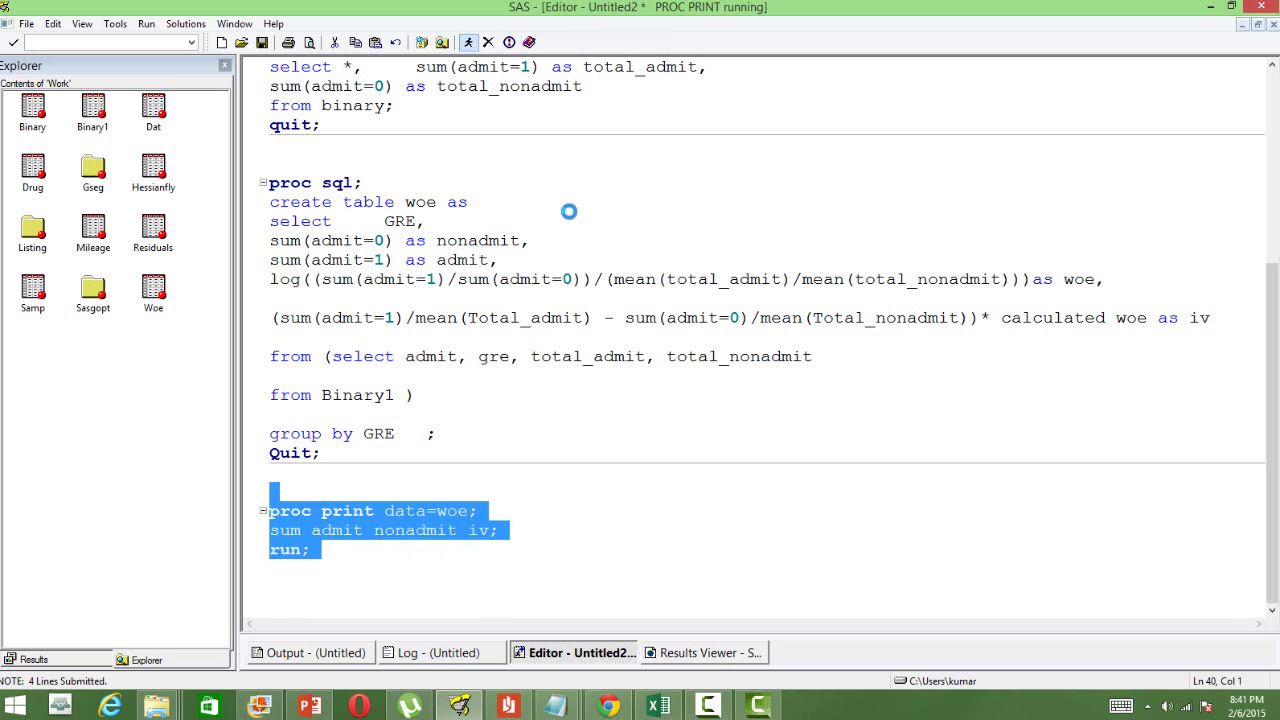
- View the printed woe table in the Results Viewer and examine the iv total and the first group's woe value
{"action": "left_click", "coordinate": [688, 652]}
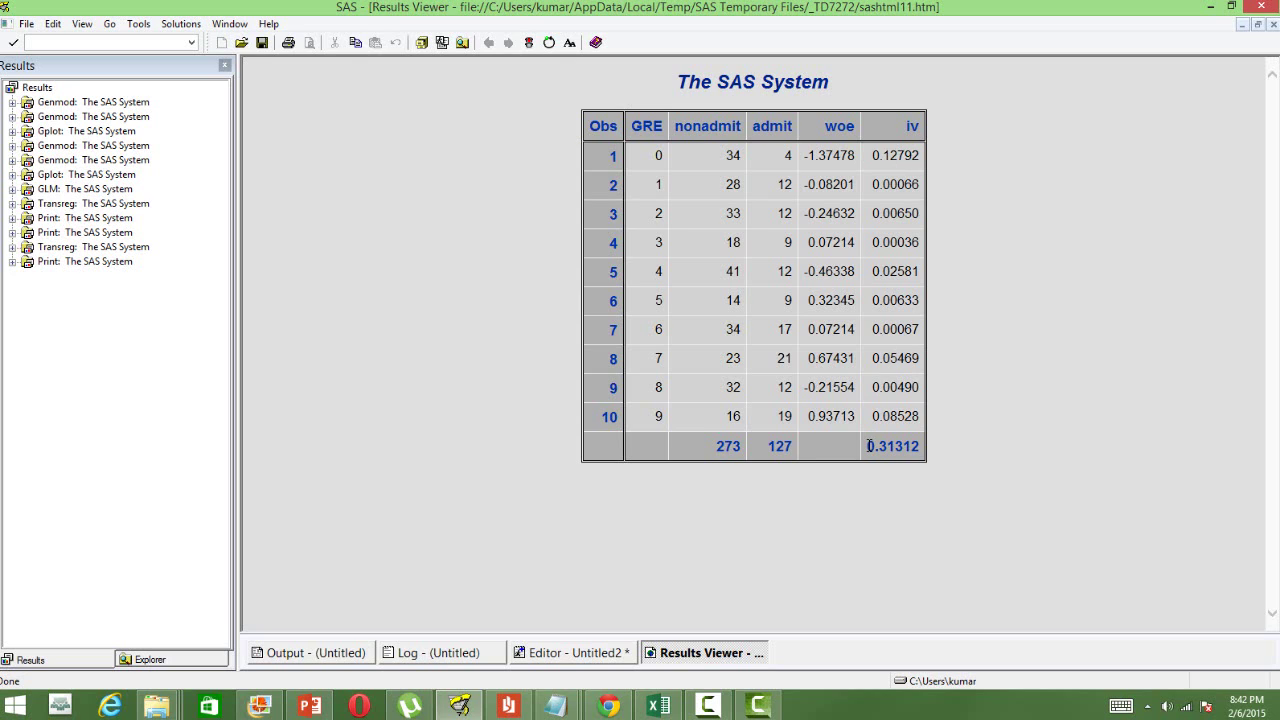
{"action": "double_click", "coordinate": [901, 446]}
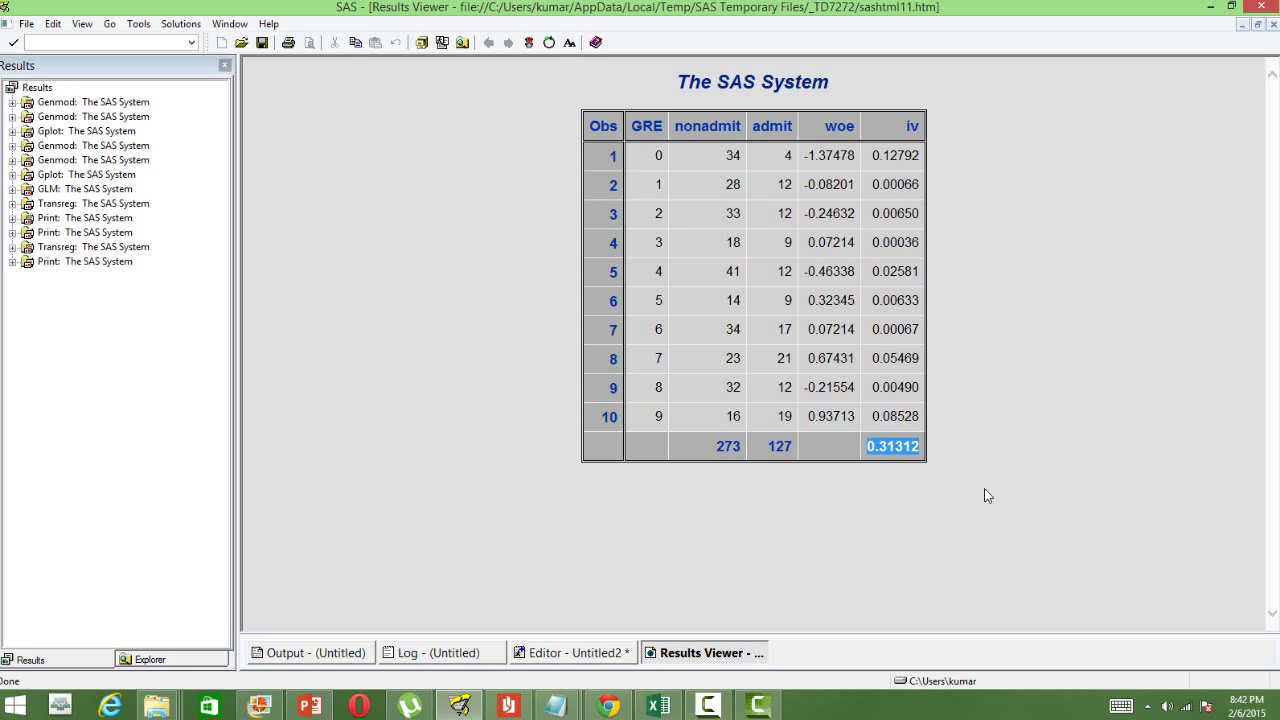
{"action": "left_click", "coordinate": [818, 160]}
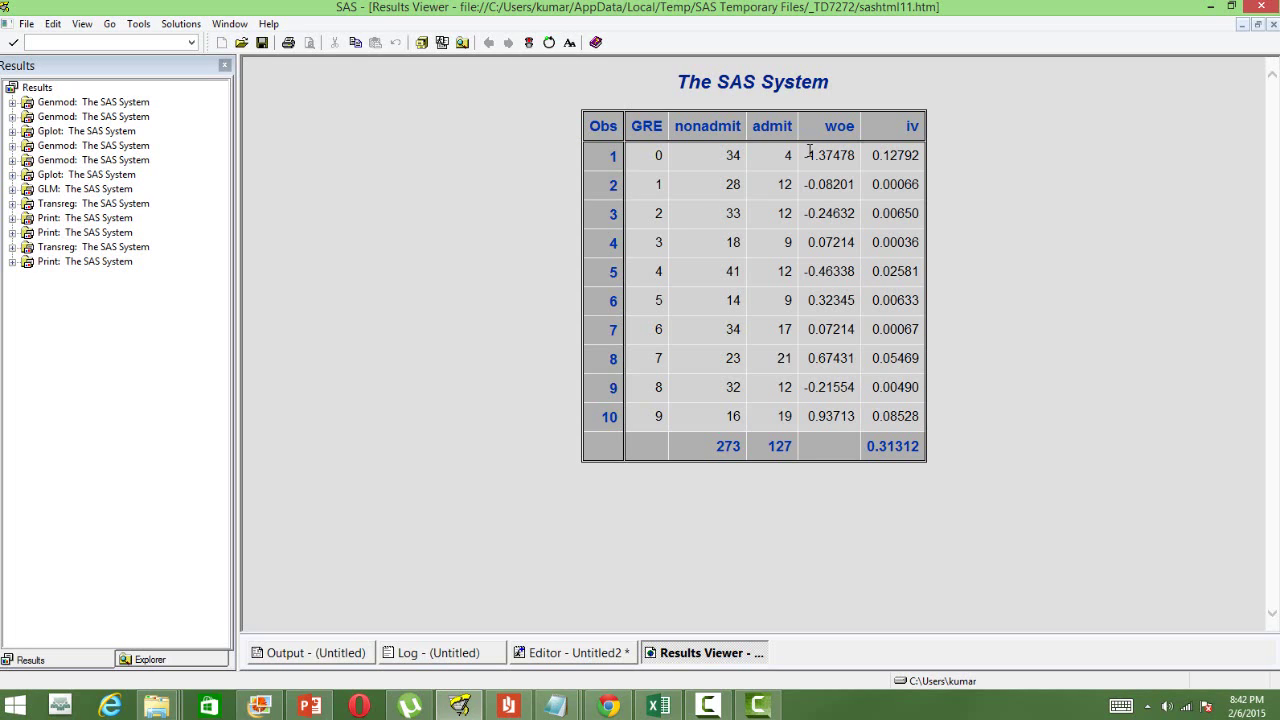